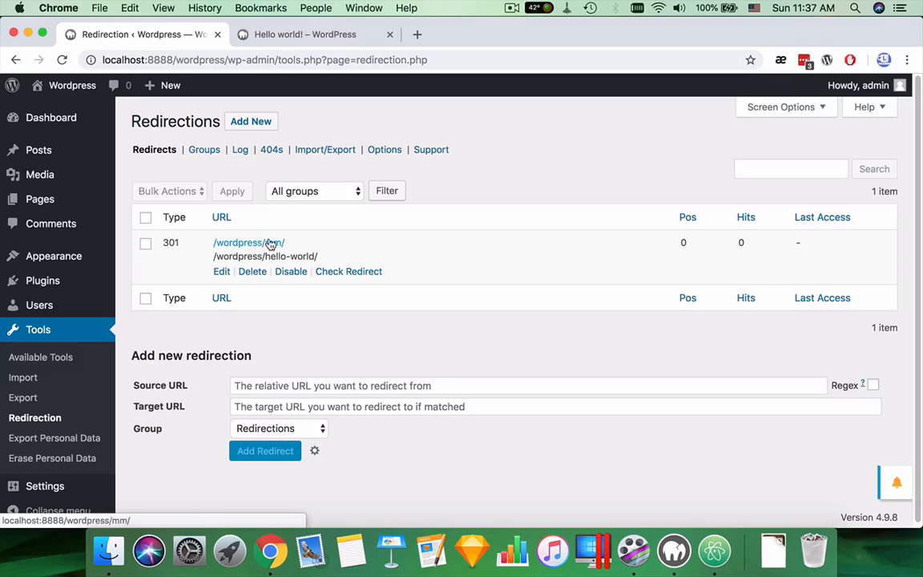
Test the existing redirect by loading localhost:8888/wordpress/mm in the site's page tab.
{"action": "left_click", "coordinate": [310, 30]}
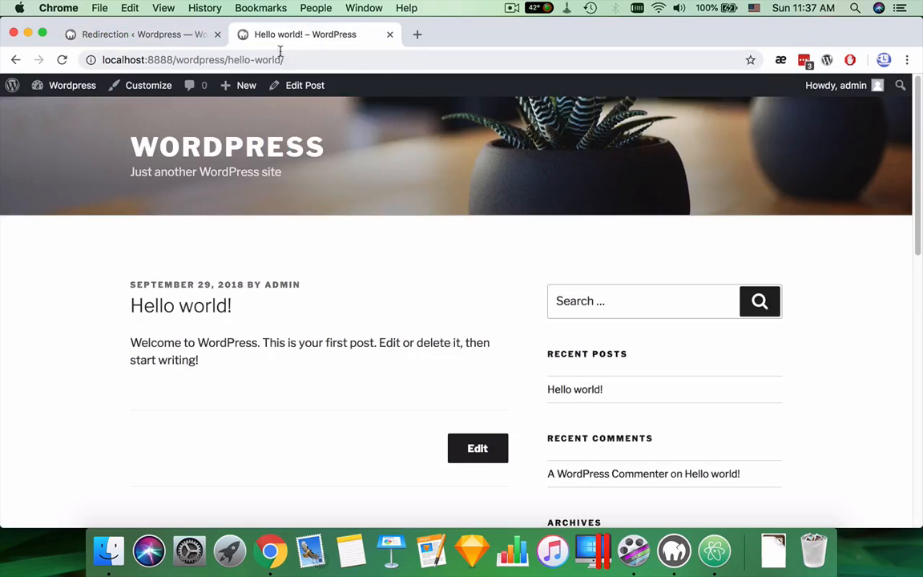
{"action": "left_click_drag", "start_coordinate": [282, 59], "coordinate": [233, 61]}
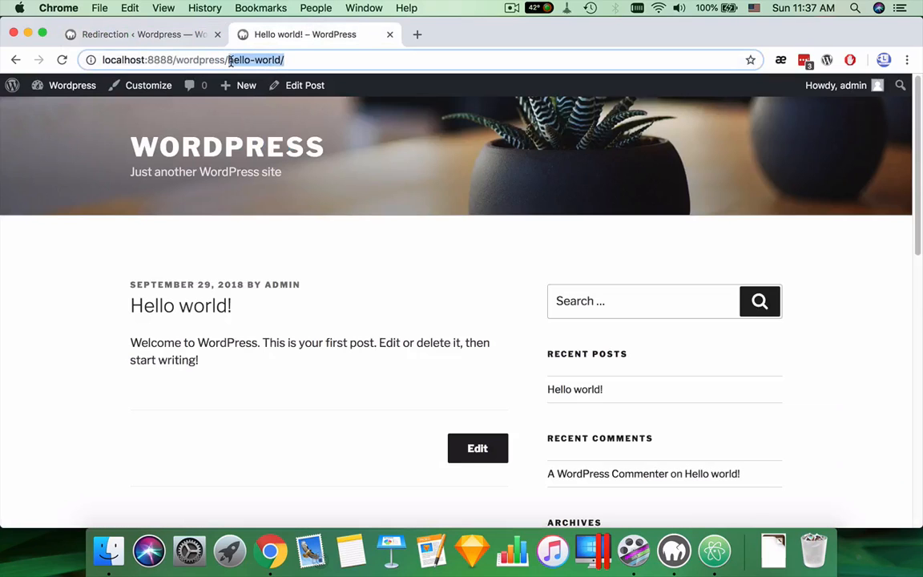
{"action": "type", "text": "mm"}
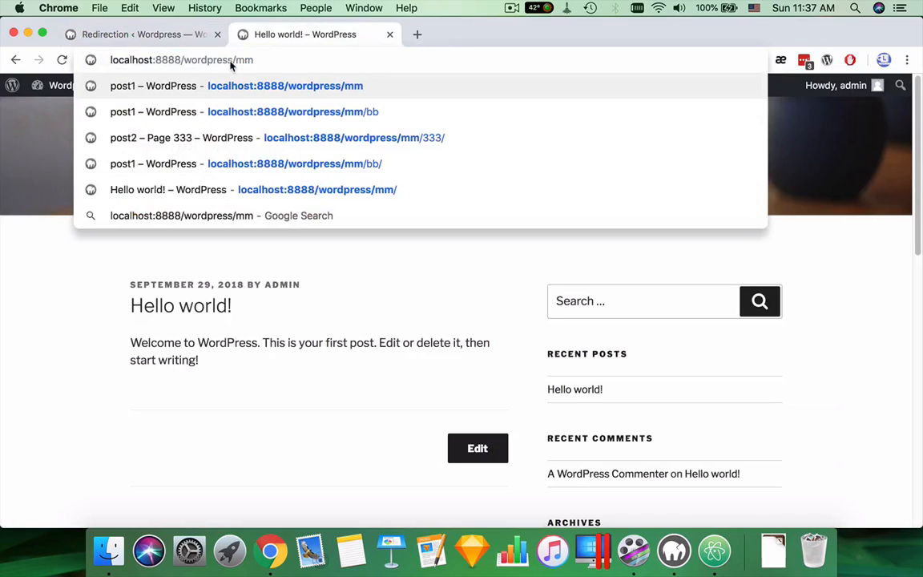
{"action": "key", "text": "Return"}
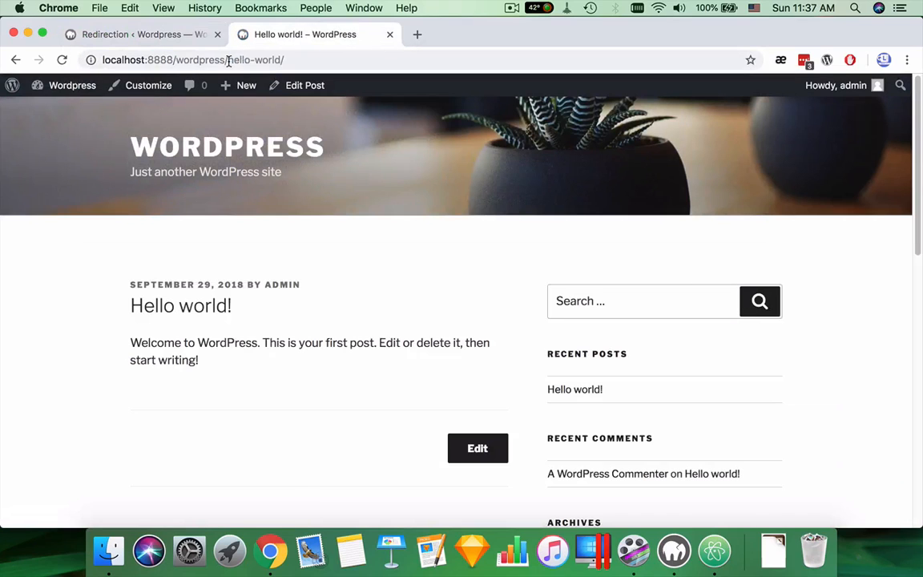
Load localhost:8888/wordpress/mm/d to test a sub-path and compare it with the redirect's source URL in the Redirections list.
{"action": "left_click_drag", "start_coordinate": [228, 61], "coordinate": [303, 57]}
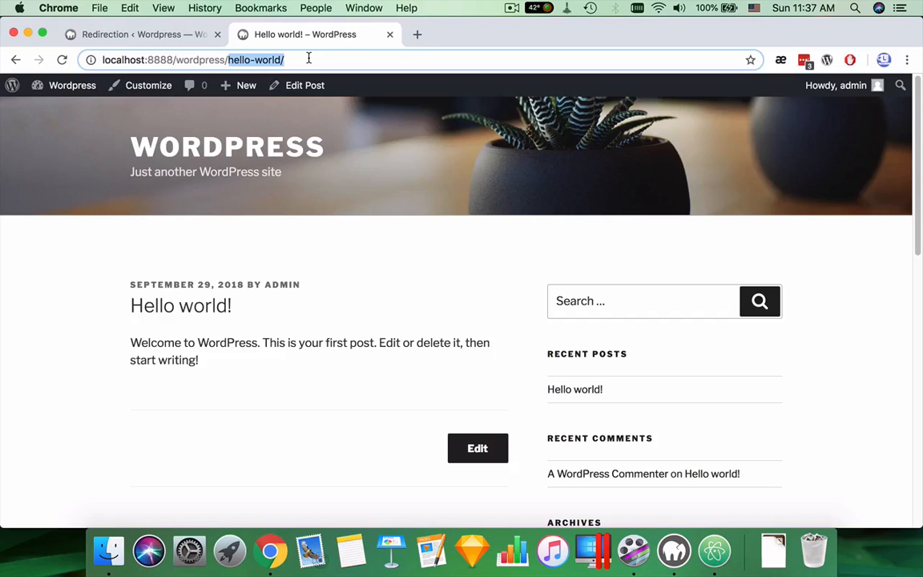
{"action": "type", "text": "mm/"}
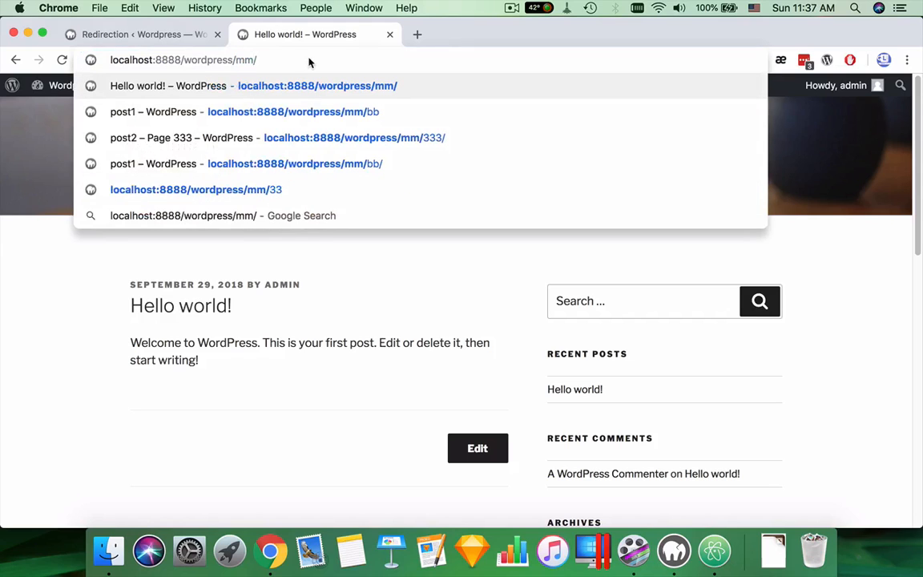
{"action": "type", "text": "d"}
{"action": "key", "text": "Return"}
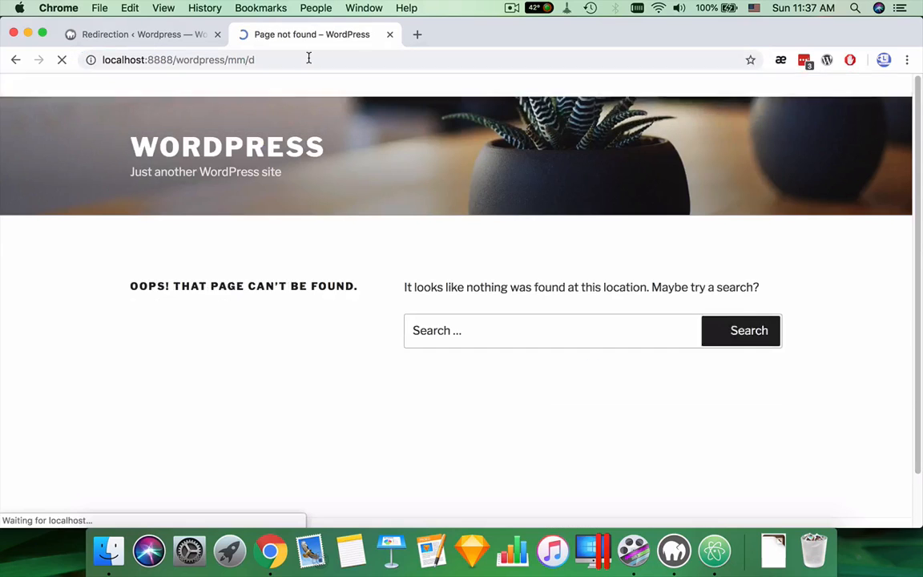
{"action": "triple_click", "coordinate": [362, 288]}
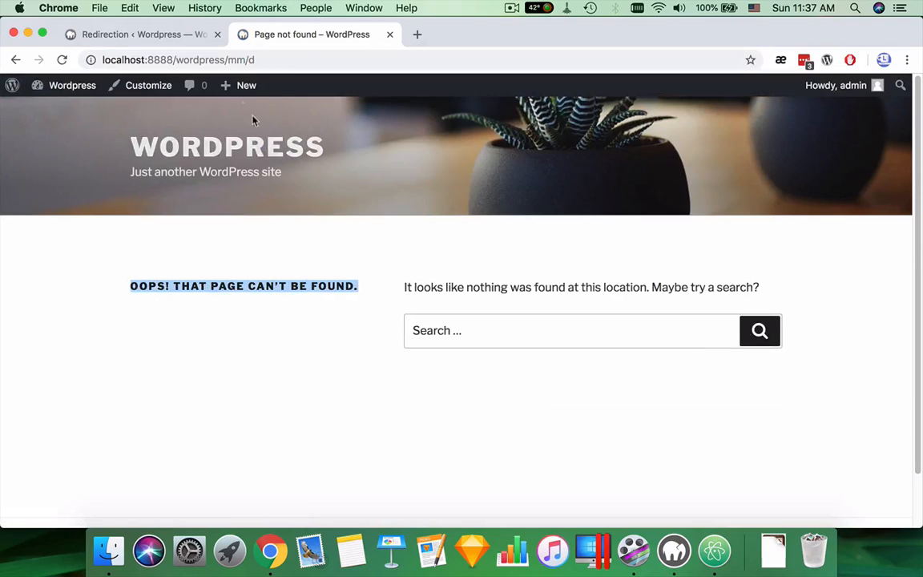
{"action": "left_click", "coordinate": [200, 35]}
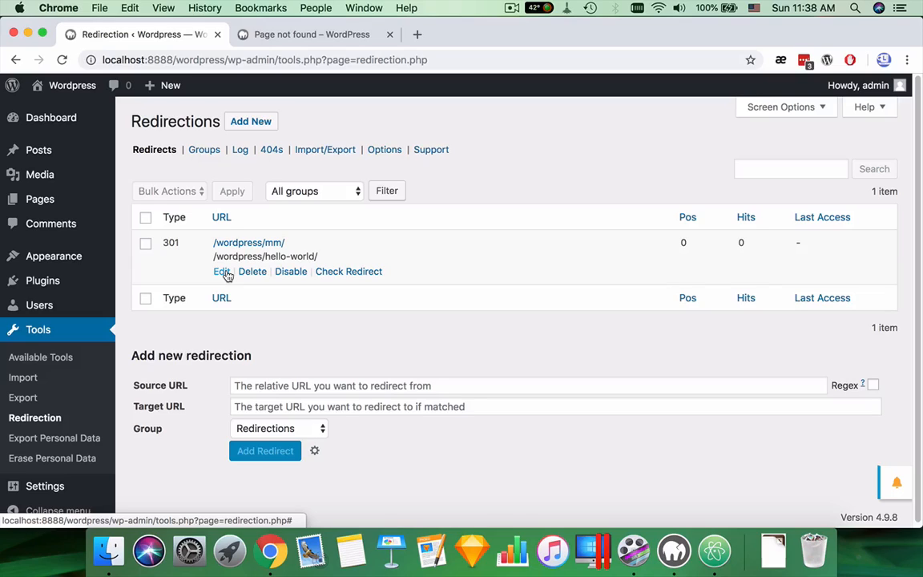
{"action": "left_click", "coordinate": [303, 34]}
{"action": "left_click", "coordinate": [257, 59]}
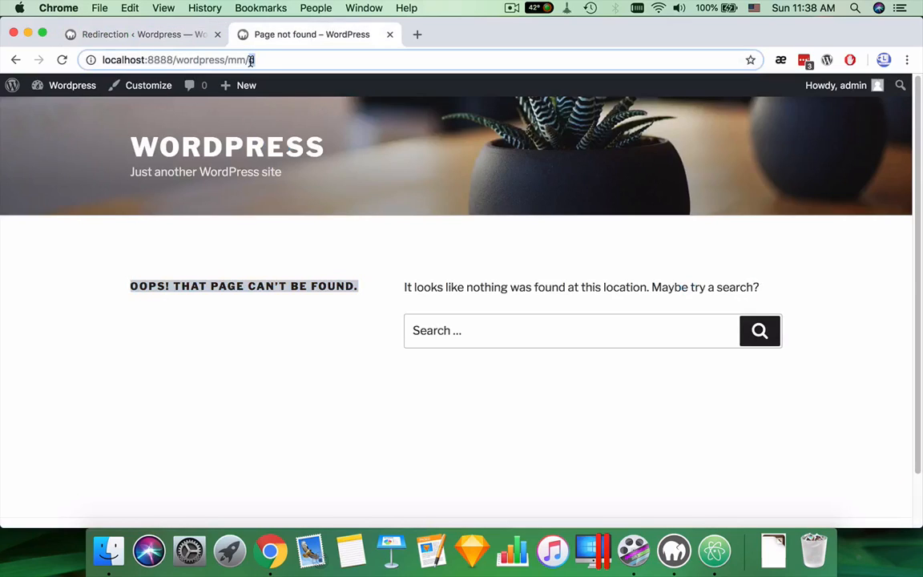
Open the /wordpress/mm/ redirect for editing in the Redirections list.
{"action": "left_click", "coordinate": [189, 32]}
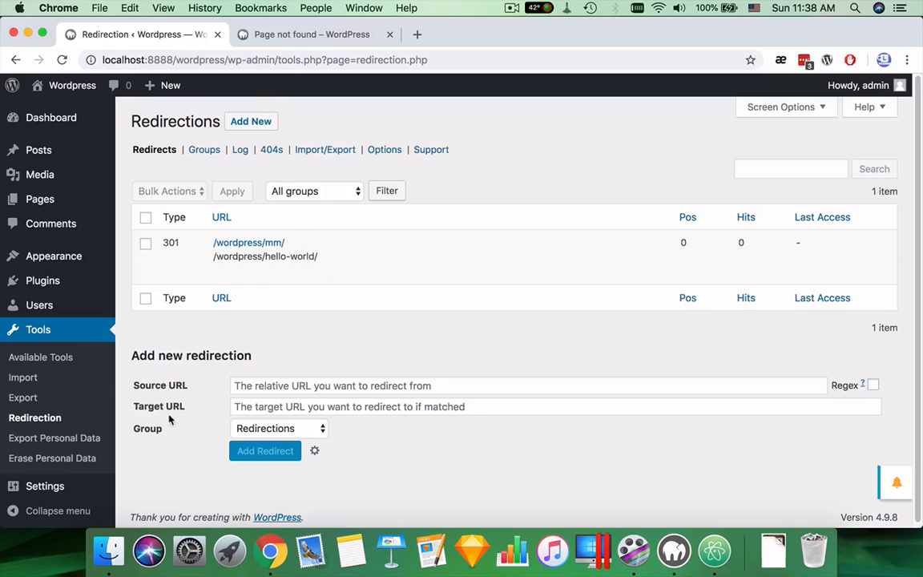
{"action": "mouse_move", "coordinate": [220, 262]}
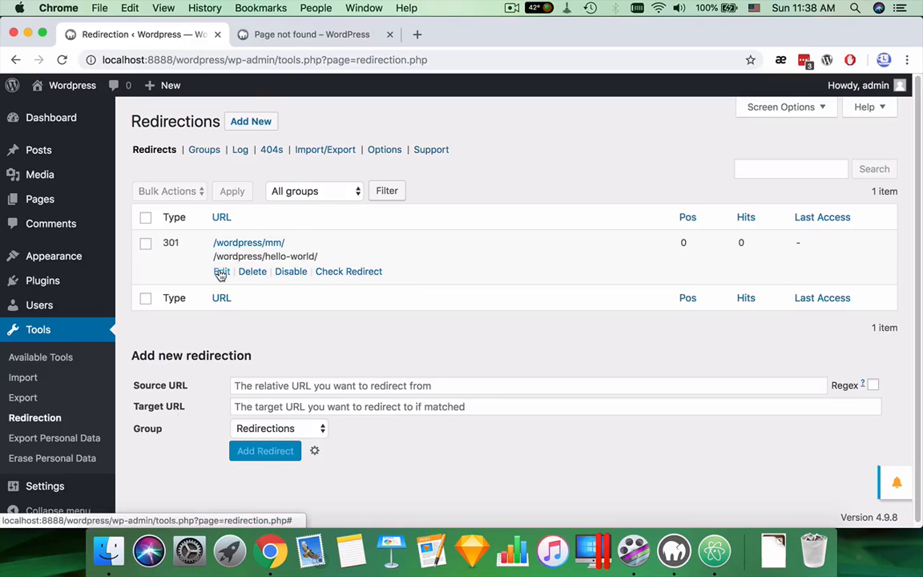
{"action": "left_click", "coordinate": [221, 272]}
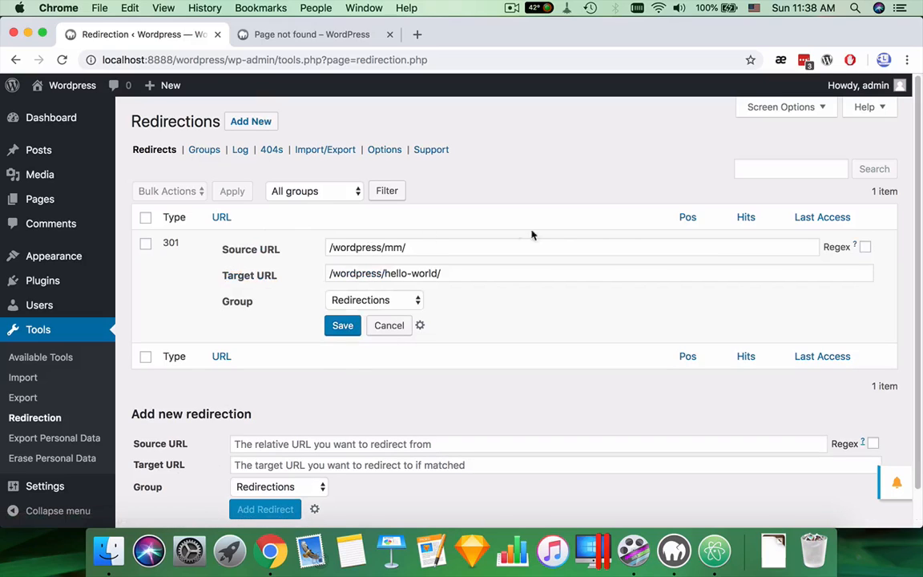
View the plugin's regular expressions help page, then return to the redirect being edited and enable its Regex option.
{"action": "left_click", "coordinate": [856, 247]}
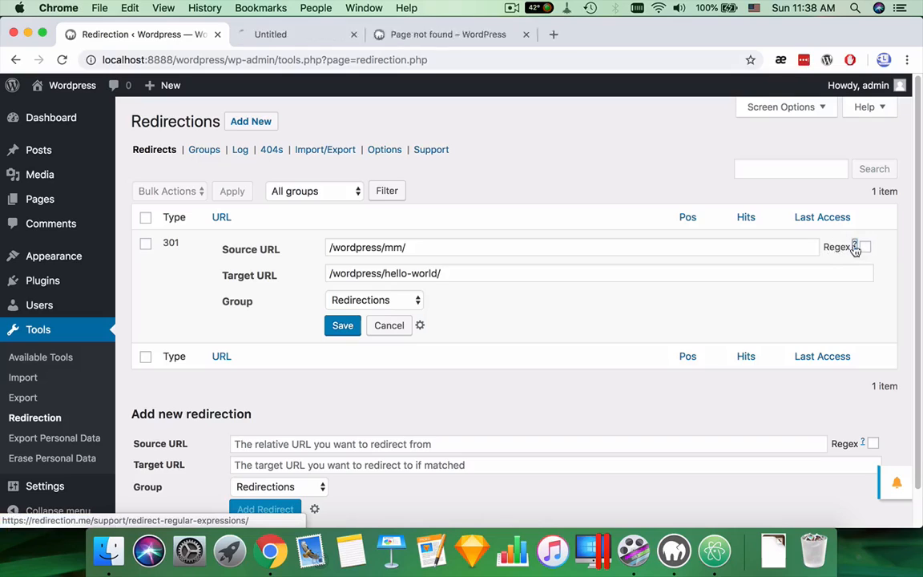
{"action": "left_click", "coordinate": [290, 36]}
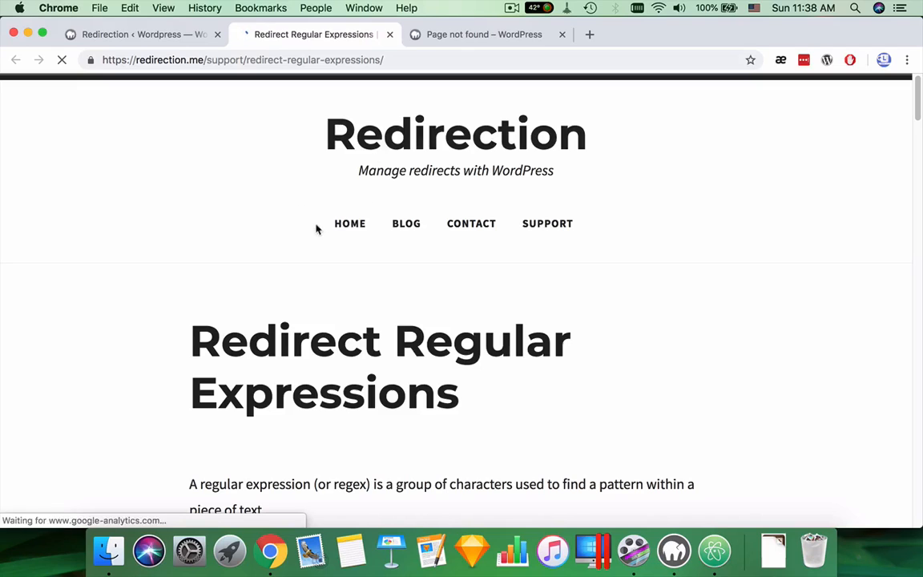
{"action": "left_click", "coordinate": [175, 40]}
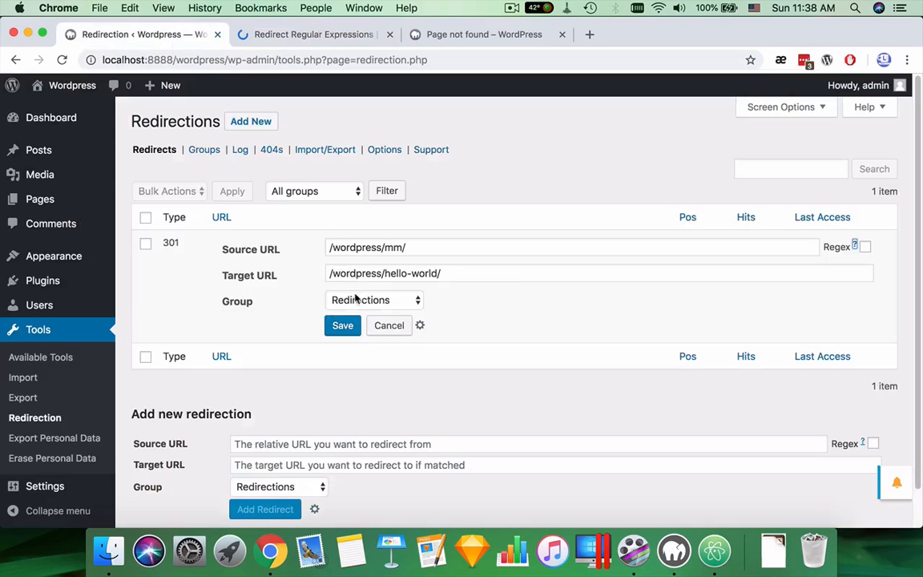
{"action": "left_click", "coordinate": [865, 249]}
{"action": "left_click", "coordinate": [485, 244]}
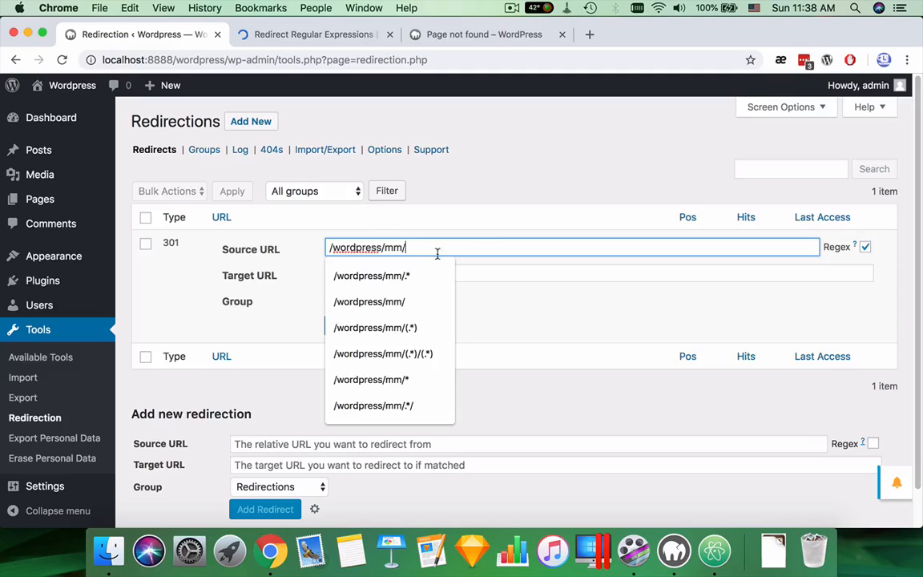
{"action": "left_click", "coordinate": [421, 273]}
{"action": "left_click", "coordinate": [413, 248]}
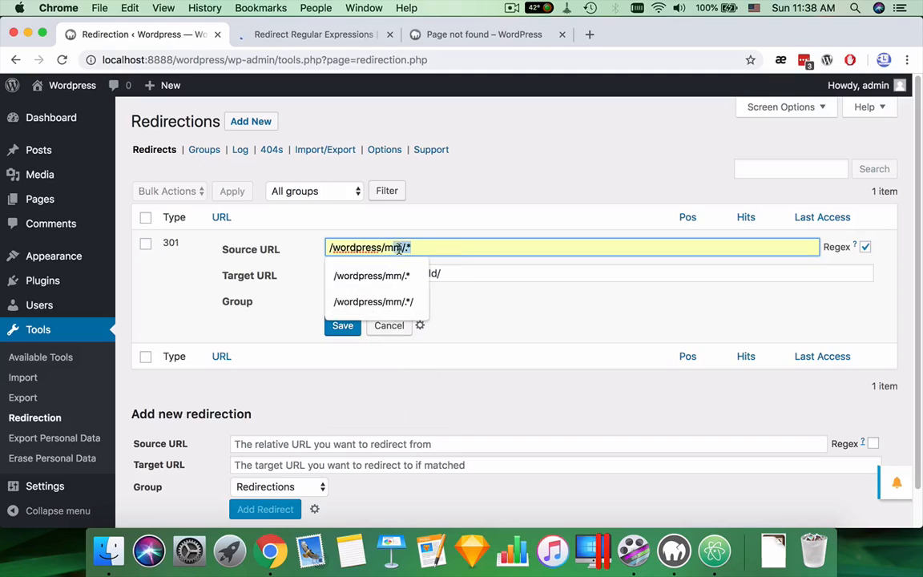
{"action": "key", "text": "BackSpace"}
{"action": "key", "text": "BackSpace"}
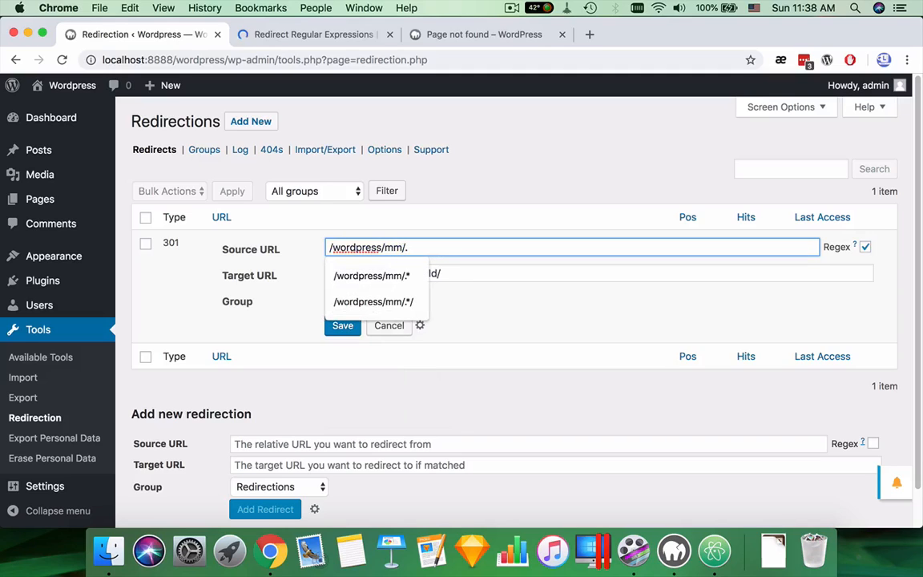
{"action": "left_click", "coordinate": [534, 315]}
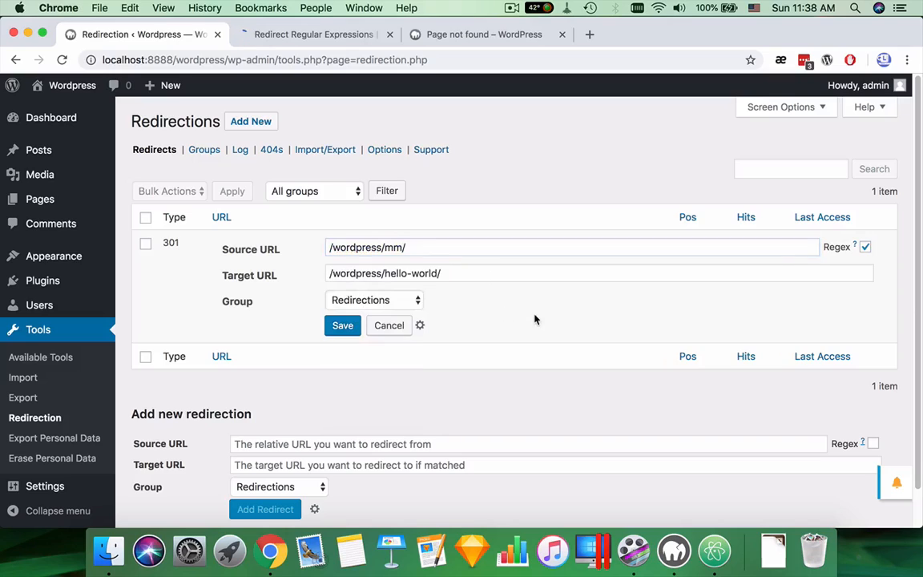
Set the redirect's source URL to /wordpress/mm/.* and save it with /wordpress/hello-world/ as the target.
{"action": "left_click", "coordinate": [491, 248]}
{"action": "type", "text": ".*"}
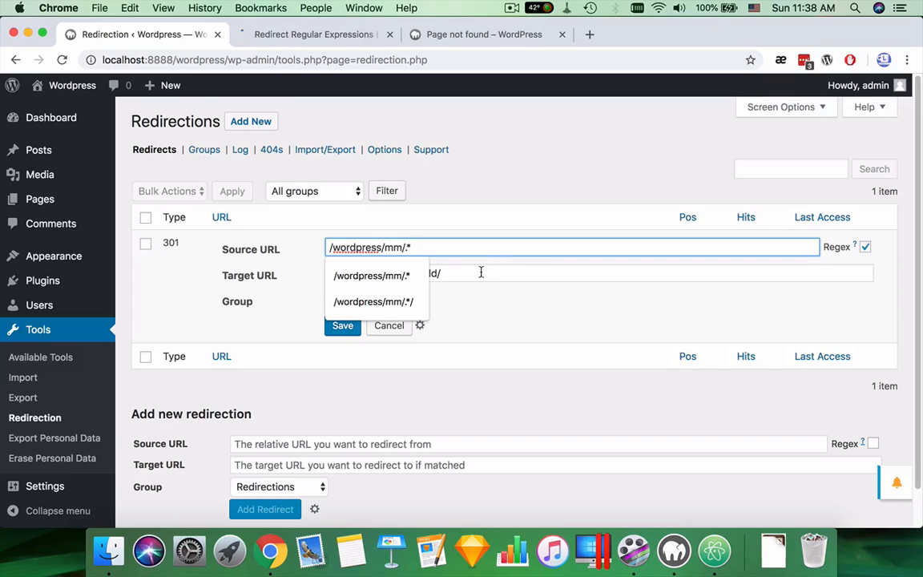
{"action": "left_click", "coordinate": [479, 319]}
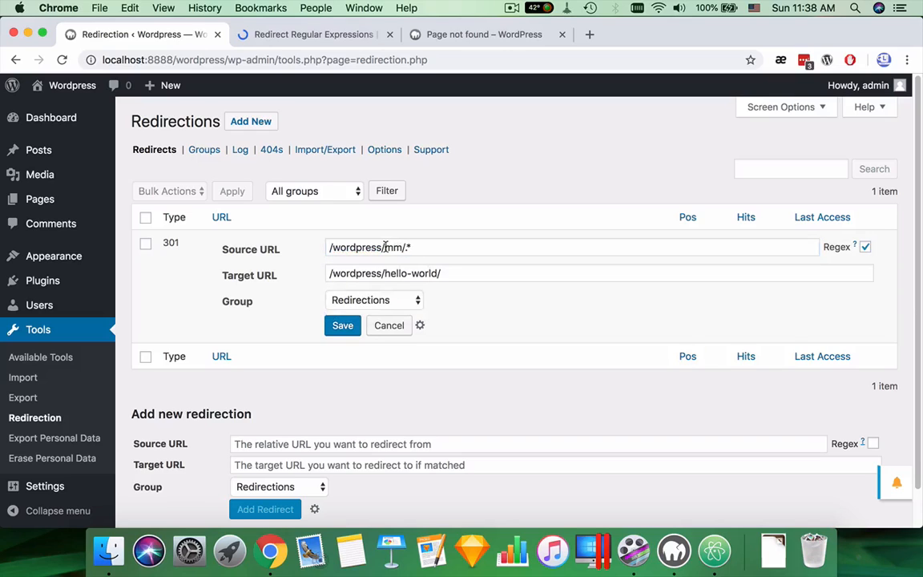
{"action": "left_click_drag", "start_coordinate": [449, 272], "coordinate": [332, 276]}
{"action": "left_click", "coordinate": [340, 324]}
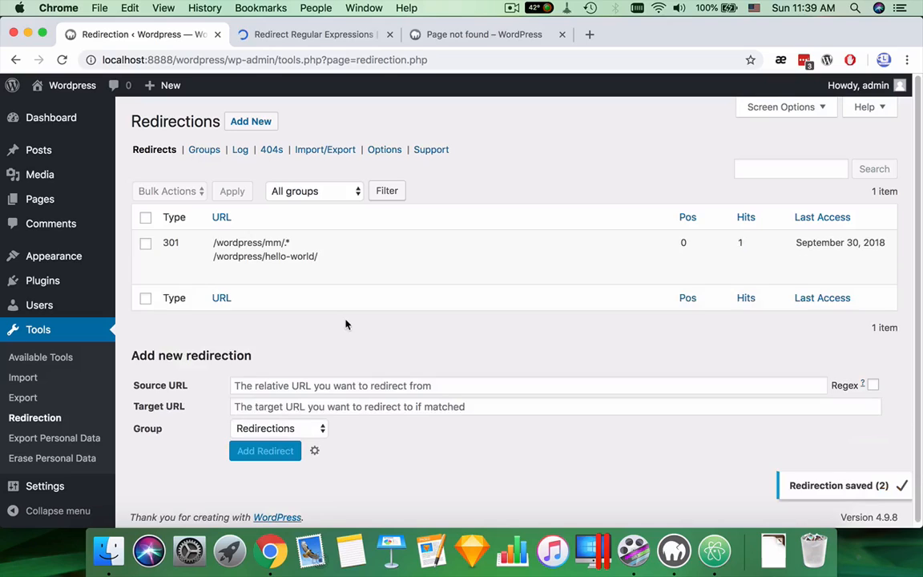
Reload localhost:8888/wordpress/mm/d to test the saved regex redirect.
{"action": "left_click", "coordinate": [411, 34]}
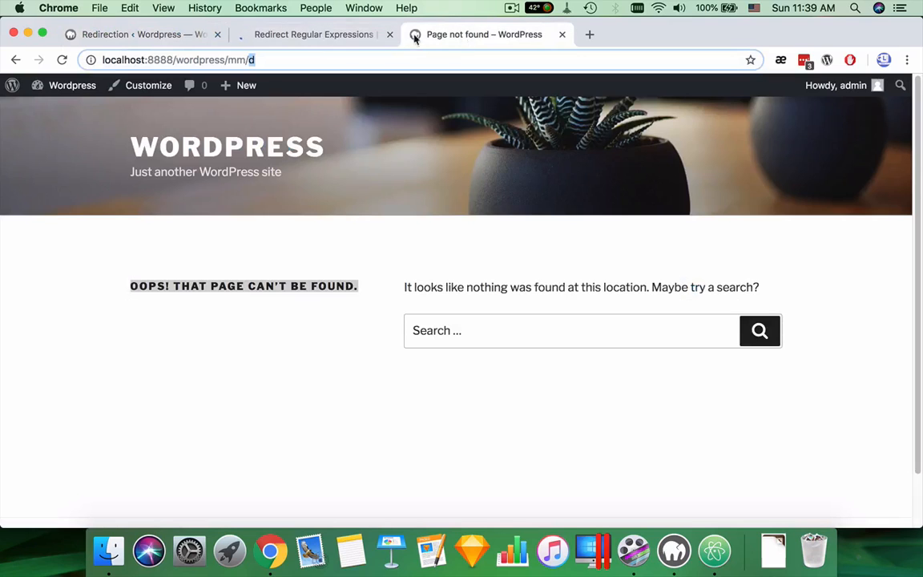
{"action": "left_click", "coordinate": [281, 58]}
{"action": "key", "text": "Return"}
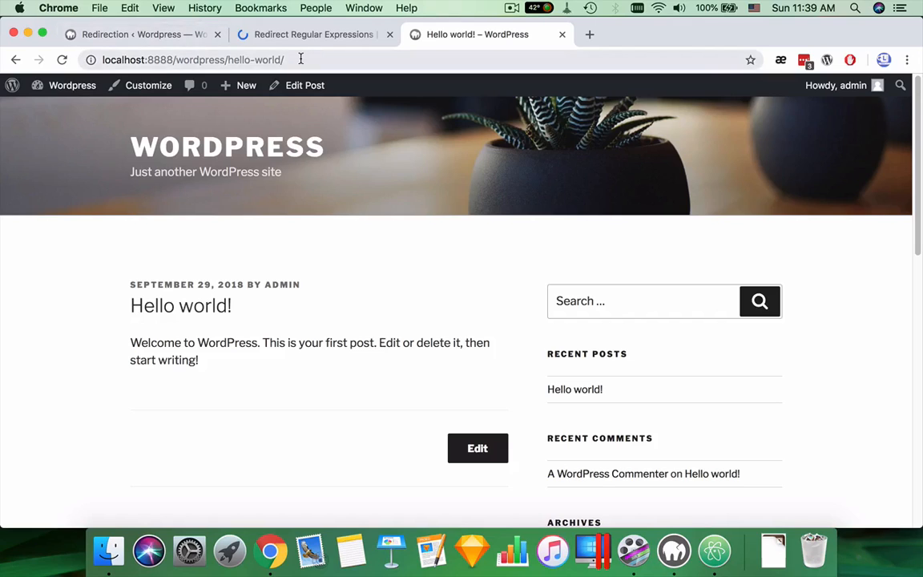
Load localhost:8888/wordpress/mm/gg/hh to test the regex redirect with a deeper path.
{"action": "left_click_drag", "start_coordinate": [296, 57], "coordinate": [230, 57]}
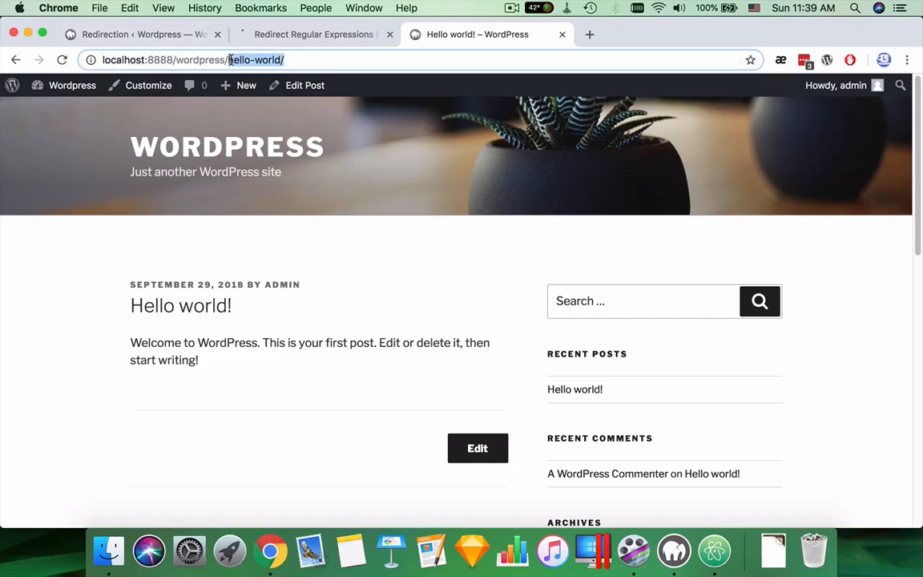
{"action": "type", "text": "mm/"}
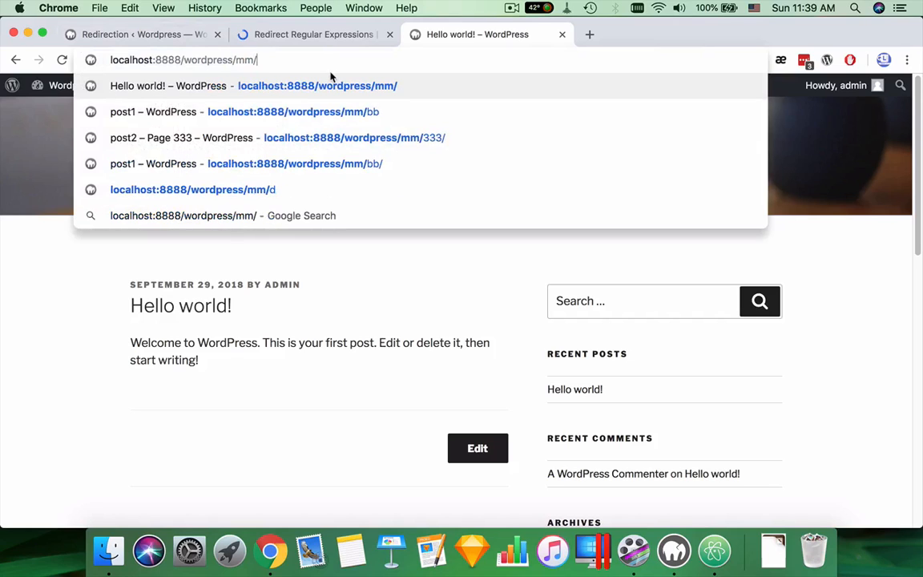
{"action": "type", "text": "gg/hh"}
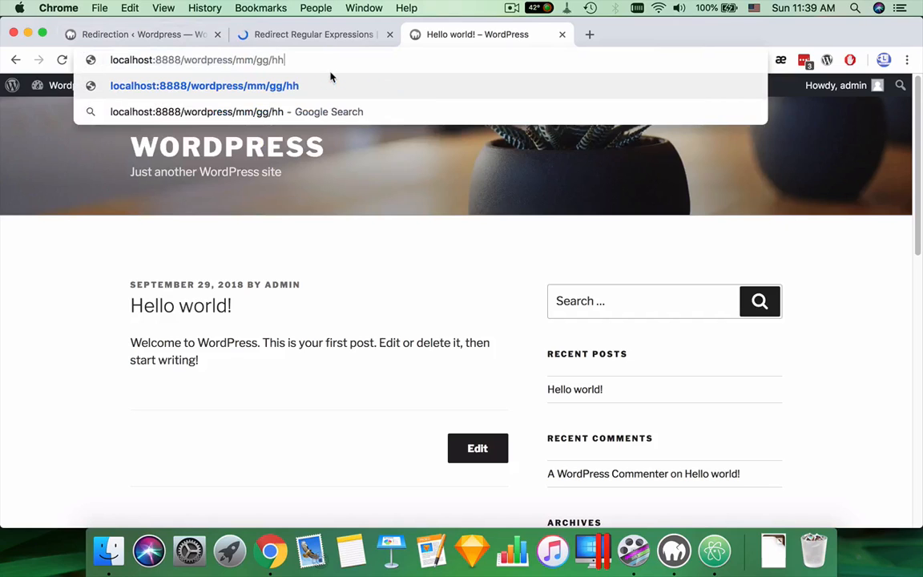
{"action": "key", "text": "Return"}
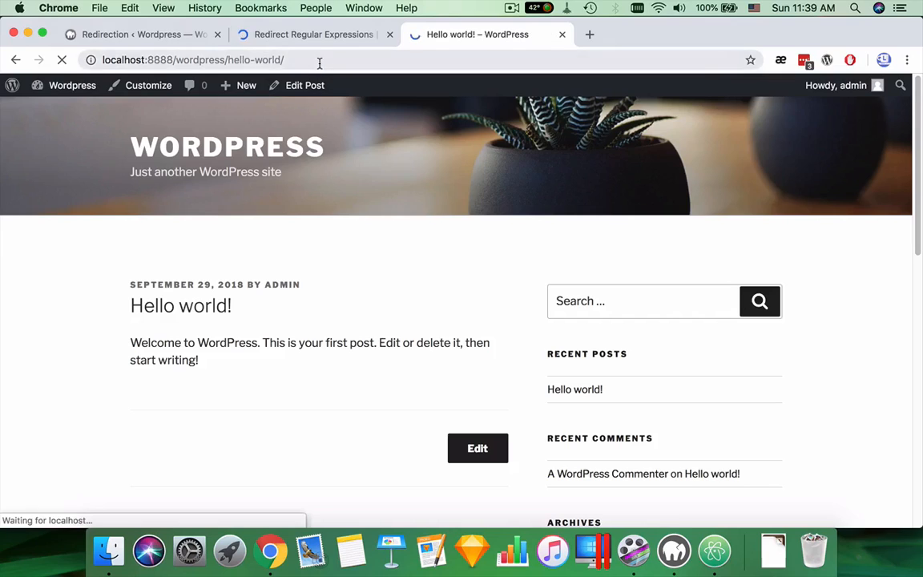
Check the saved rule in the Redirections list, then test it by loading localhost:8888/wordpress/mm/nn.
{"action": "left_click", "coordinate": [181, 34]}
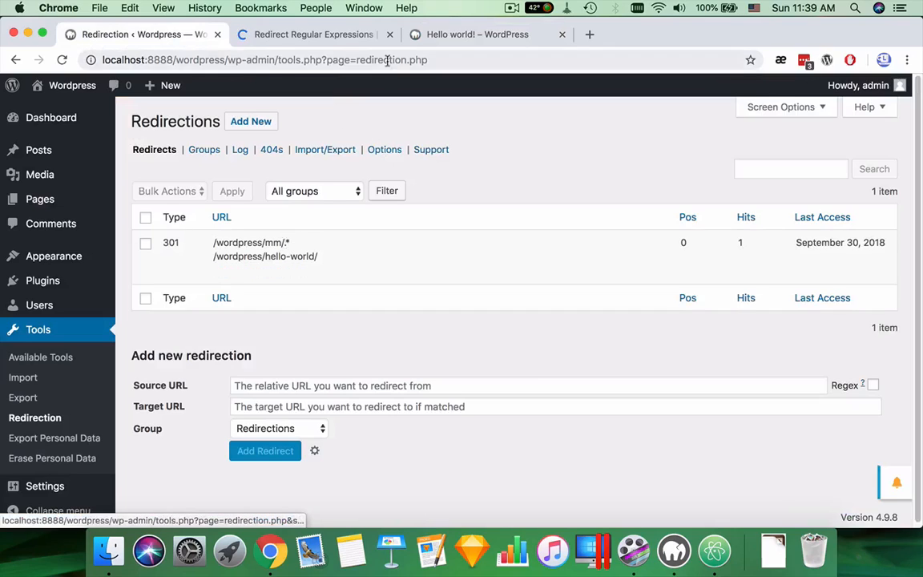
{"action": "left_click", "coordinate": [404, 35]}
{"action": "left_click_drag", "start_coordinate": [285, 60], "coordinate": [229, 64]}
{"action": "type", "text": "mm"}
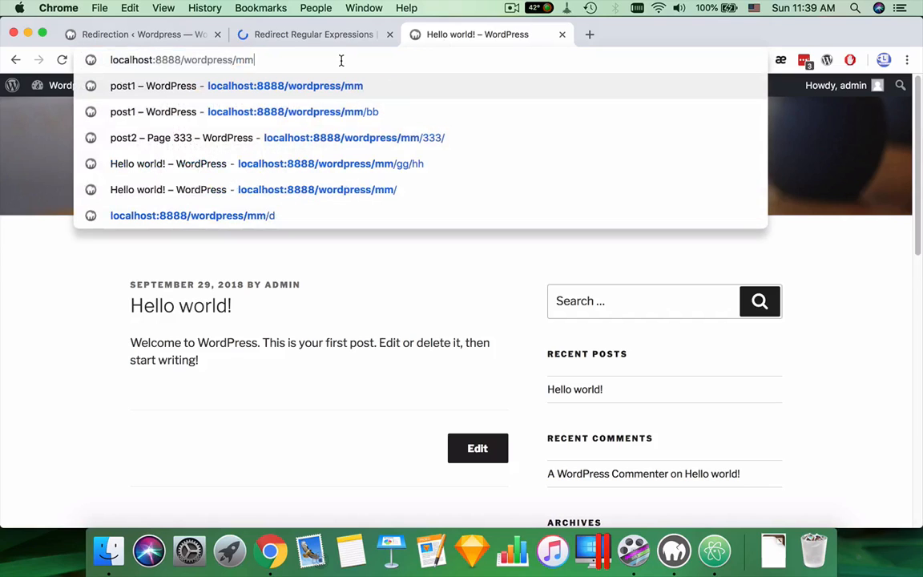
{"action": "type", "text": "/"}
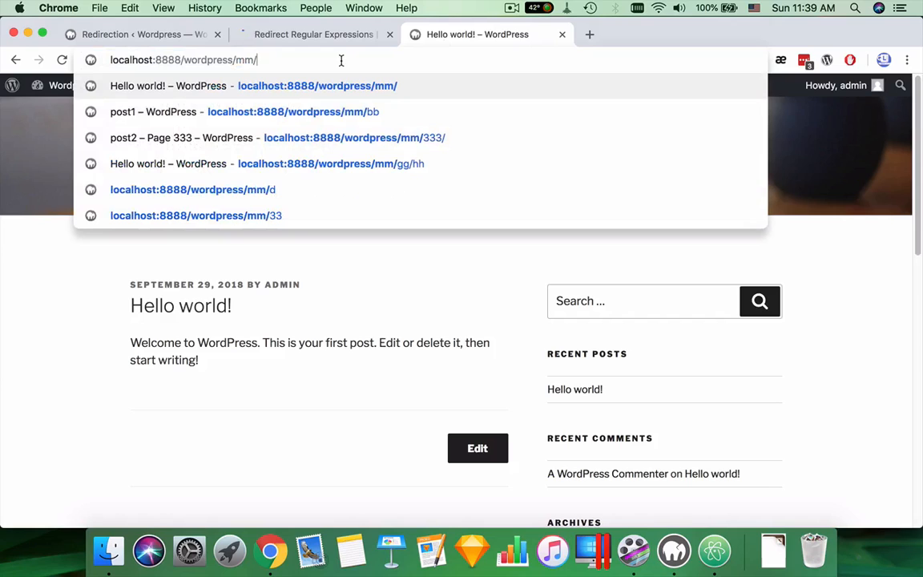
{"action": "type", "text": "nn"}
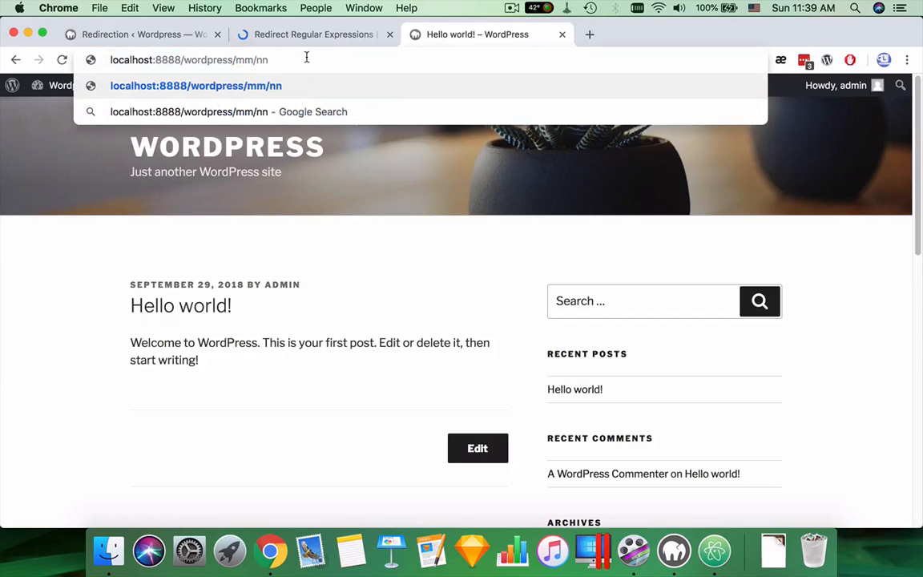
{"action": "key", "text": "Return"}
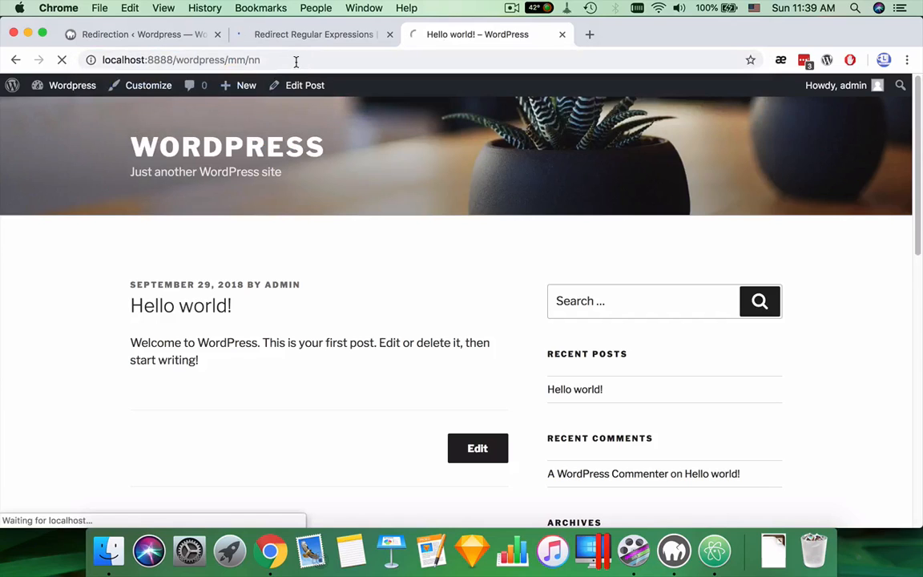
{"action": "left_click", "coordinate": [303, 60]}
{"action": "left_click", "coordinate": [303, 60]}
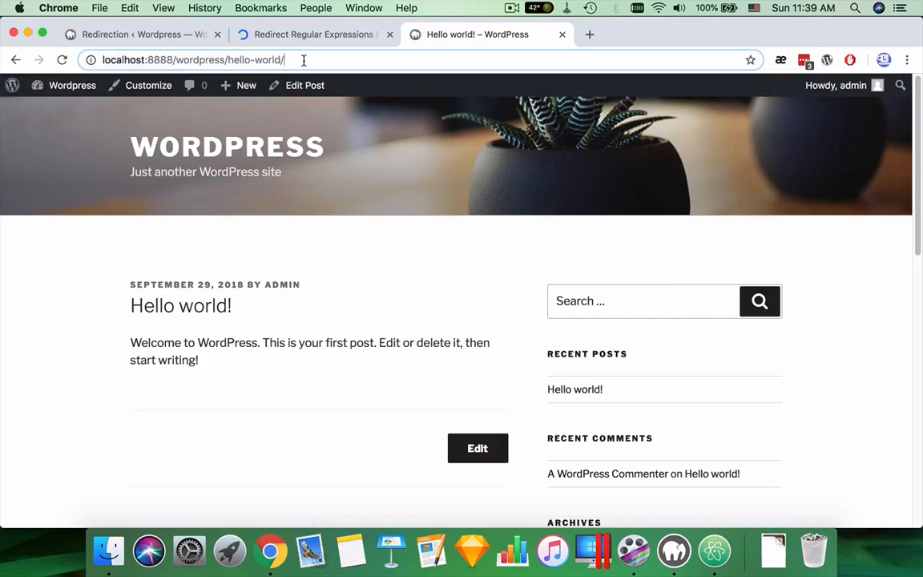
Load localhost:8888/wordpress/hello-world/nn to check how a sub-path under the target post behaves.
{"action": "type", "text": "nn"}
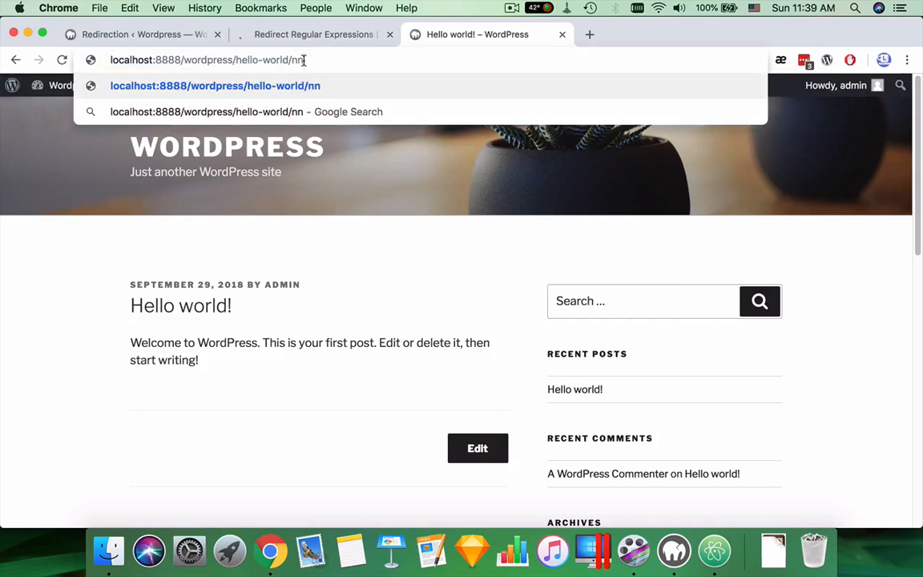
{"action": "key", "text": "Return"}
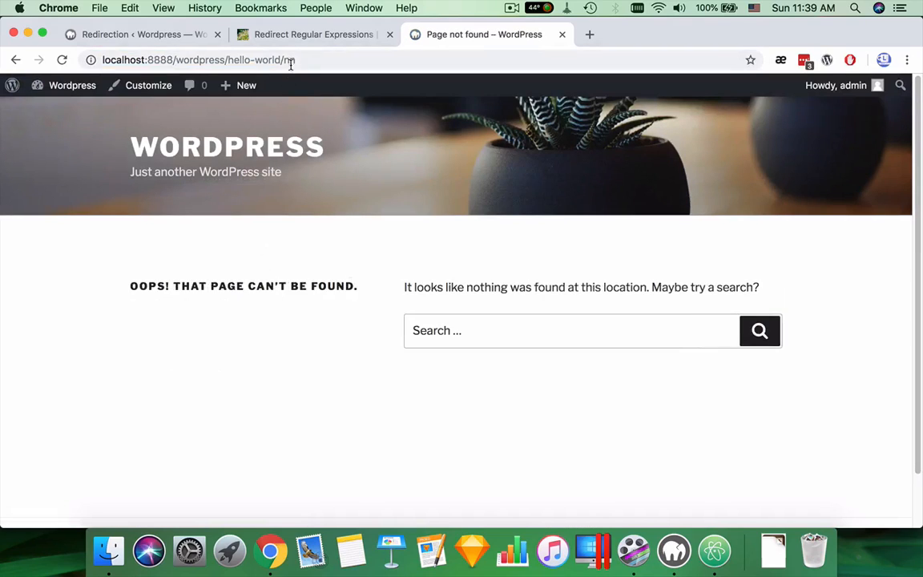
{"action": "left_click_drag", "start_coordinate": [291, 60], "coordinate": [227, 59]}
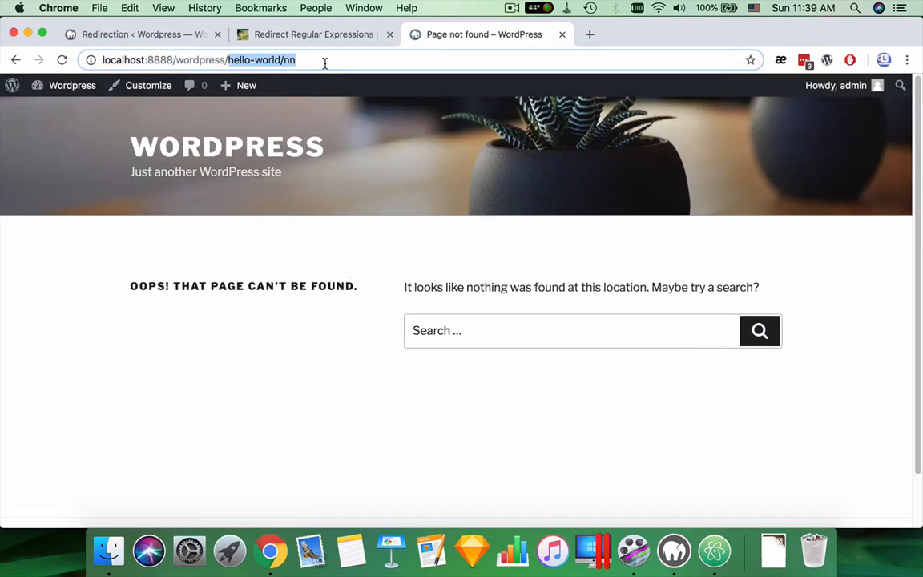
{"action": "left_click_drag", "start_coordinate": [300, 60], "coordinate": [291, 62]}
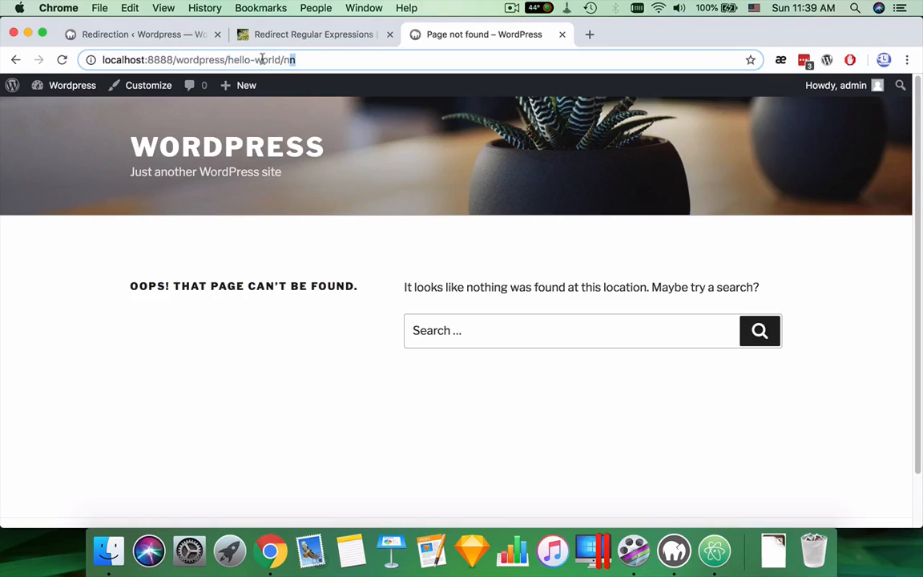
Edit the redirect to use source URL /wordpress/mm/(.*) and target URL /wordpress/hello-world/$1, and save it.
{"action": "left_click", "coordinate": [190, 36]}
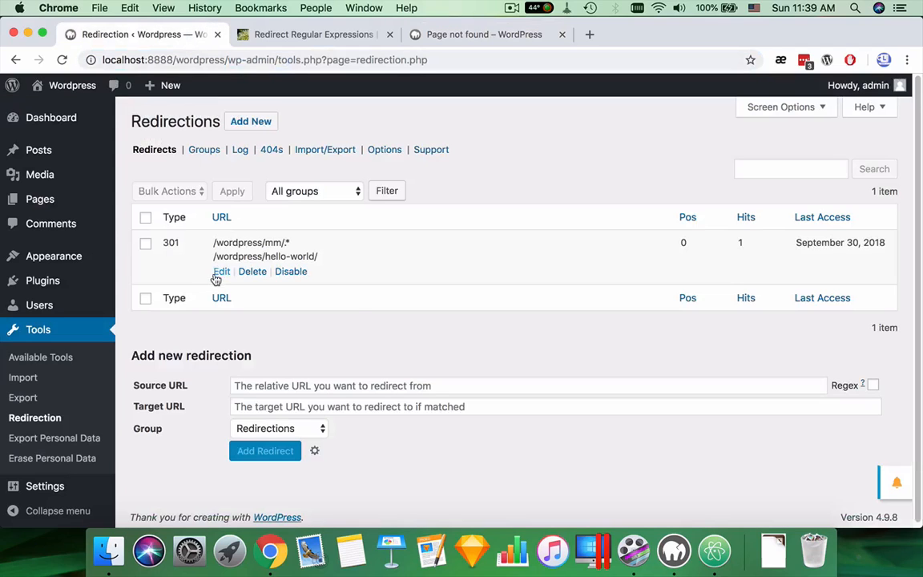
{"action": "left_click", "coordinate": [218, 273]}
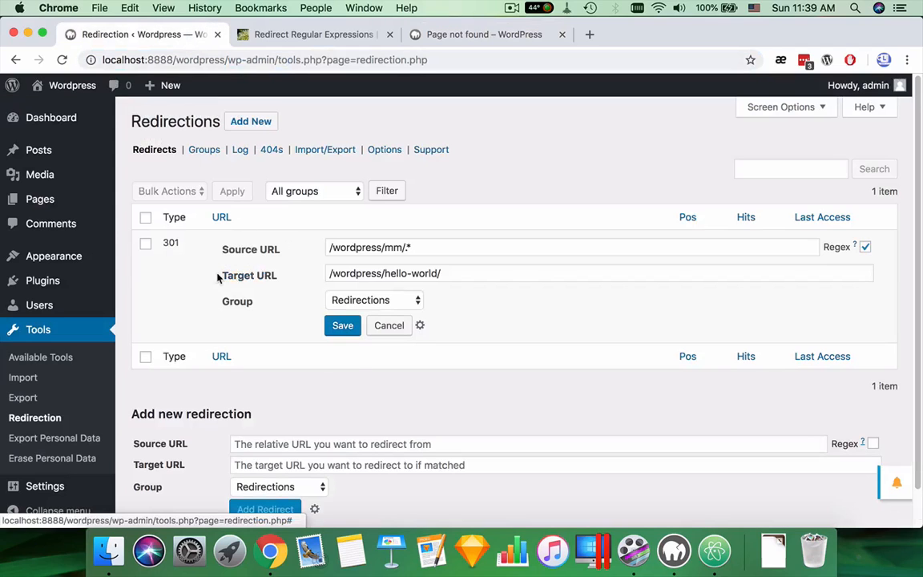
{"action": "left_click", "coordinate": [406, 247]}
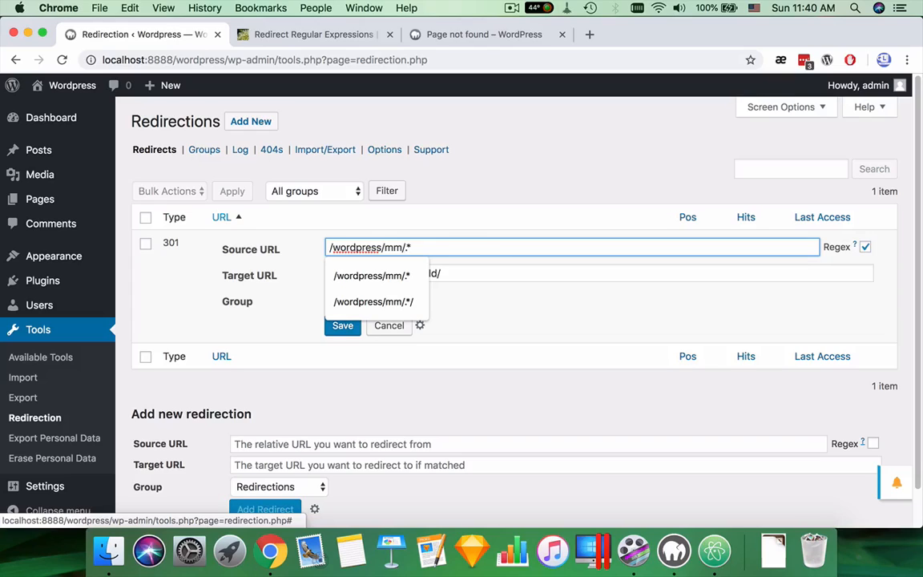
{"action": "type", "text": "(.*"}
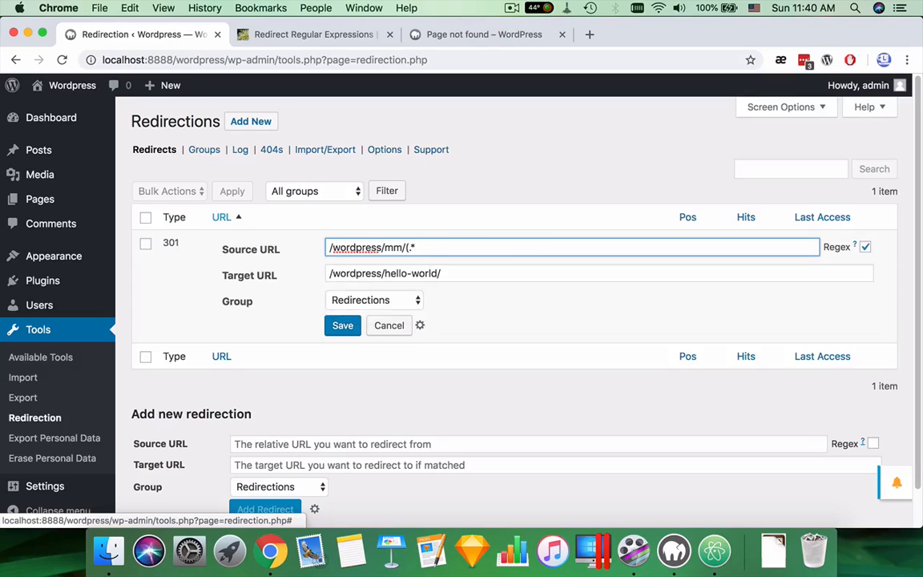
{"action": "type", "text": ")"}
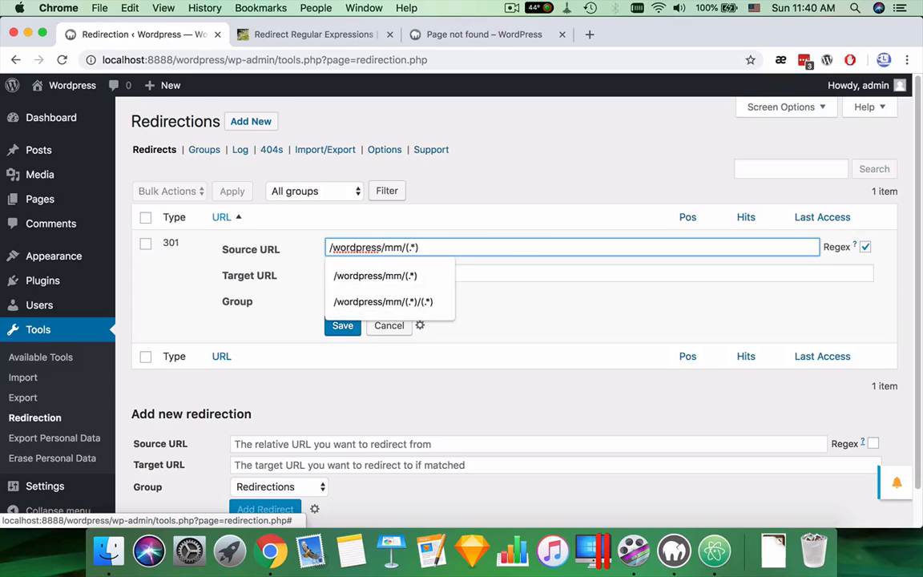
{"action": "left_click", "coordinate": [729, 274]}
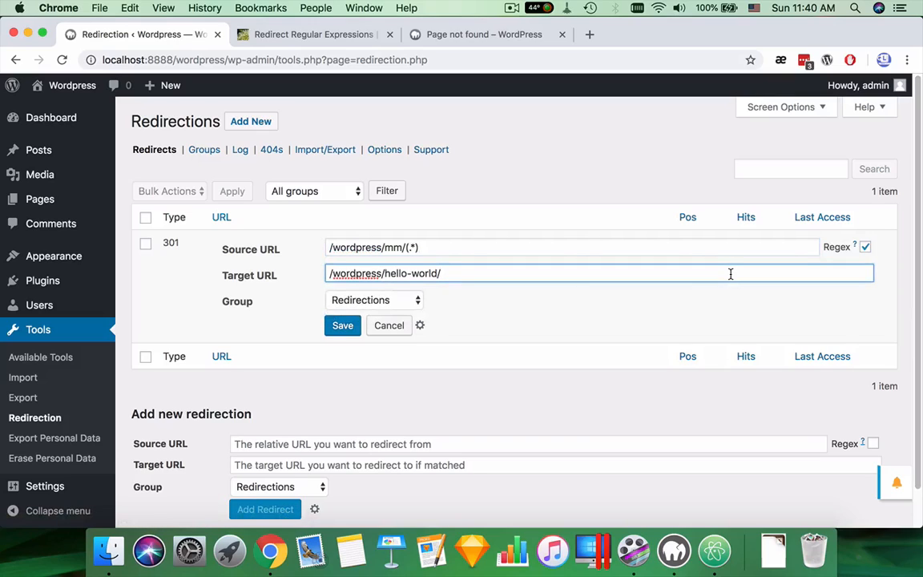
{"action": "type", "text": "$1"}
{"action": "left_click", "coordinate": [663, 313]}
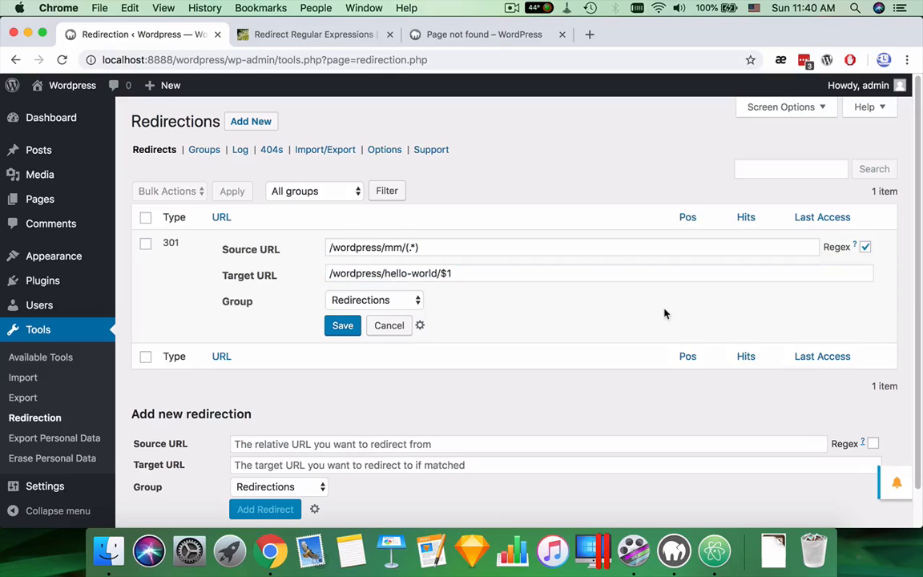
{"action": "left_click", "coordinate": [342, 326]}
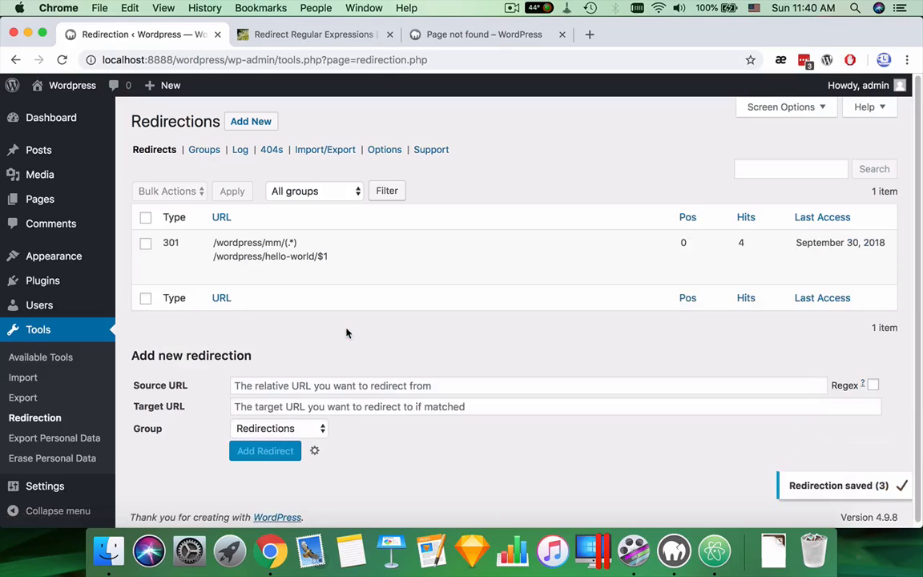
Load localhost:8888/wordpress/mm/nn to test the redirect with the captured group.
{"action": "left_click", "coordinate": [417, 34]}
{"action": "left_click_drag", "start_coordinate": [300, 60], "coordinate": [232, 62]}
{"action": "type", "text": "mm"}
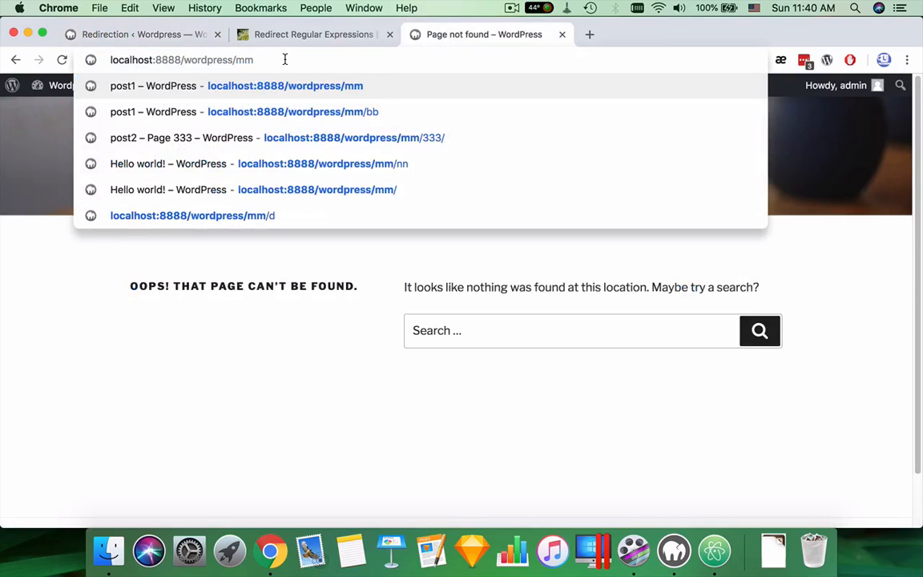
{"action": "type", "text": "/"}
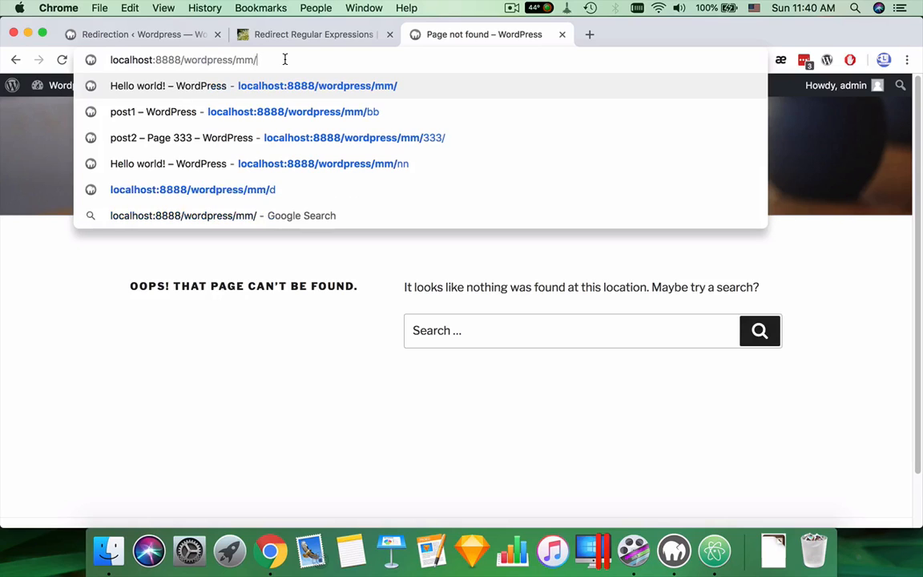
{"action": "type", "text": "nn"}
{"action": "key", "text": "Return"}
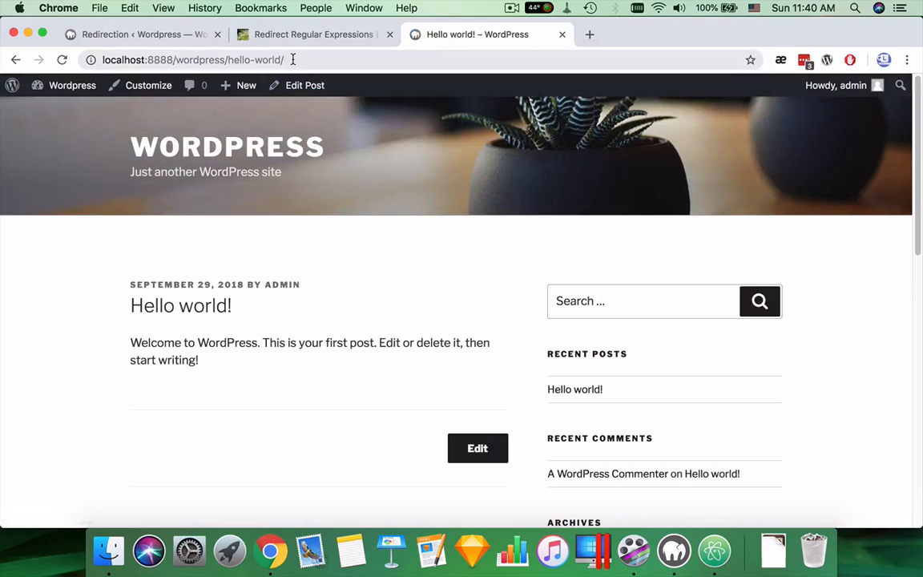
Load localhost:8888/wordpress/mm/cc to test the capture redirect with a new path, and inspect the end of the resulting URL.
{"action": "left_click", "coordinate": [479, 60]}
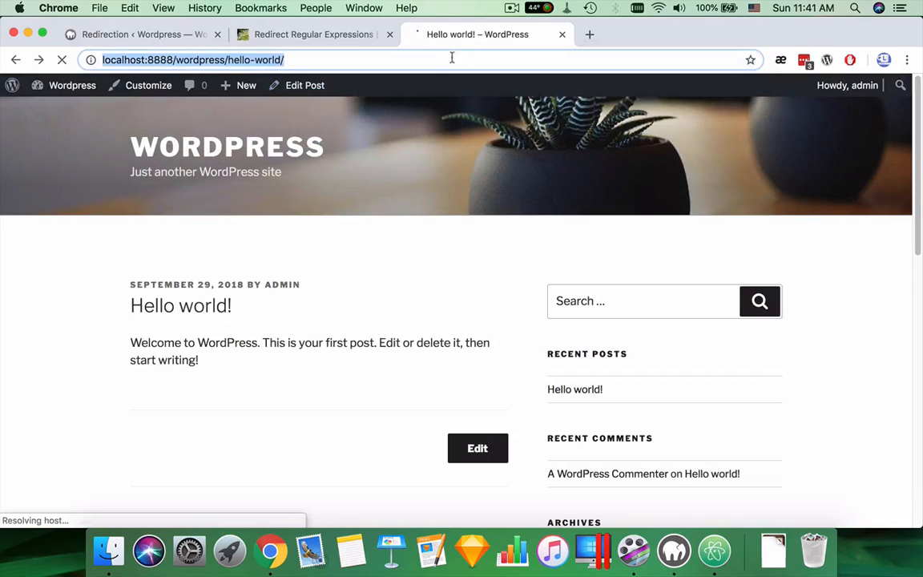
{"action": "double_click", "coordinate": [234, 60]}
{"action": "mouse_move", "coordinate": [245, 86]}
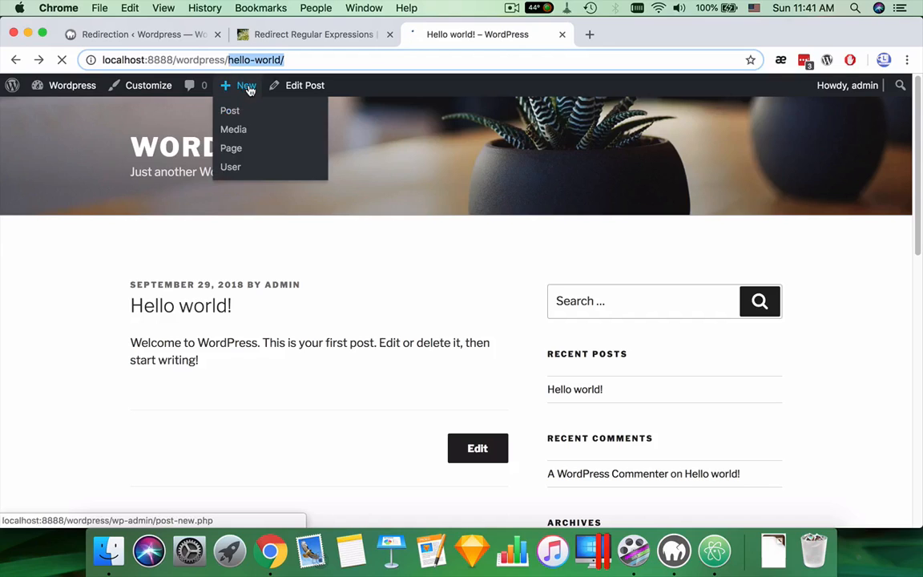
{"action": "type", "text": "mm/"}
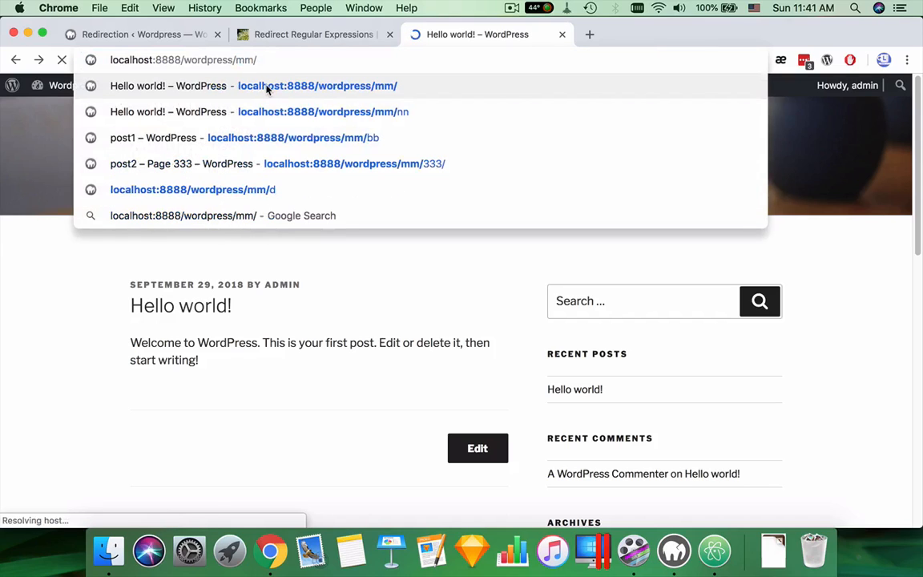
{"action": "type", "text": "cc"}
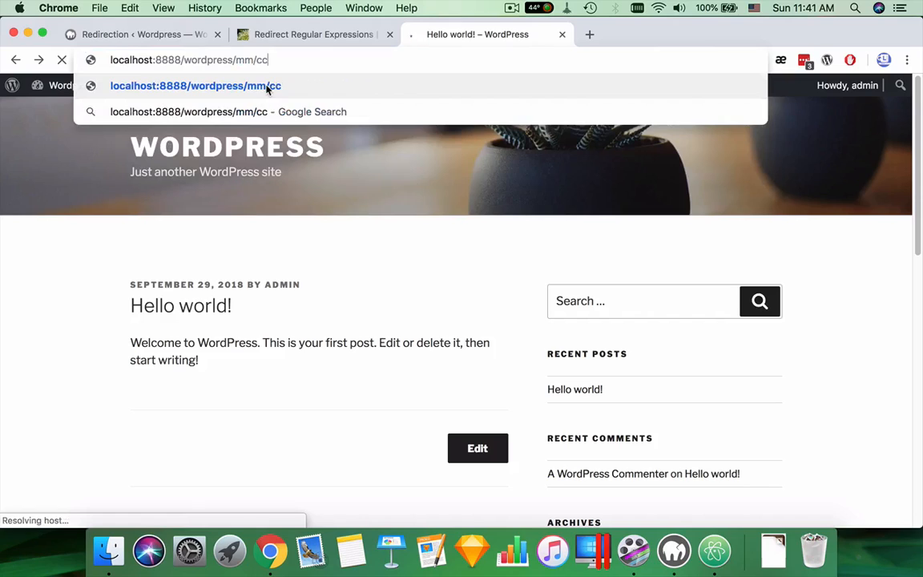
{"action": "key", "text": "Return"}
{"action": "left_click_drag", "start_coordinate": [297, 60], "coordinate": [288, 61]}
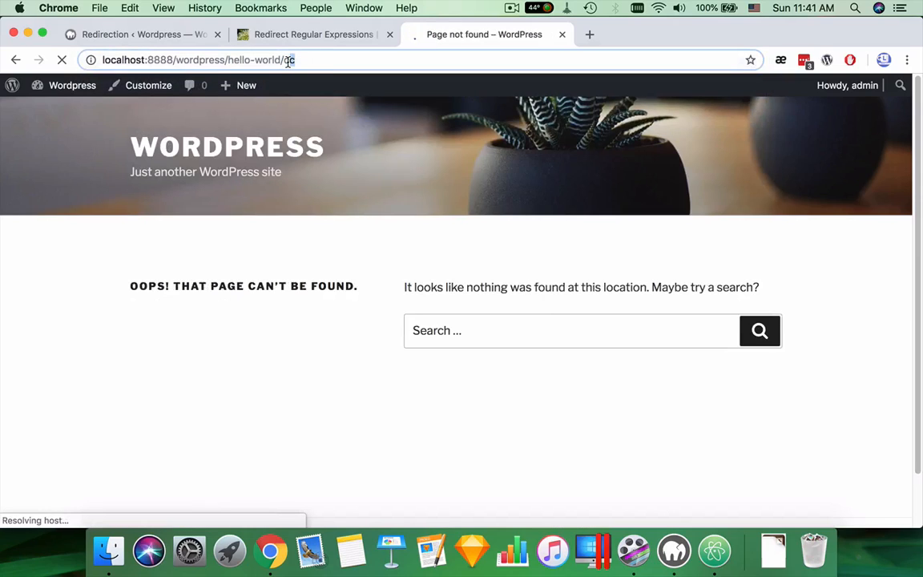
Add a second capture group to the redirect's source URL, making it /wordpress/mm/(.*)/(.*).
{"action": "left_click", "coordinate": [148, 35]}
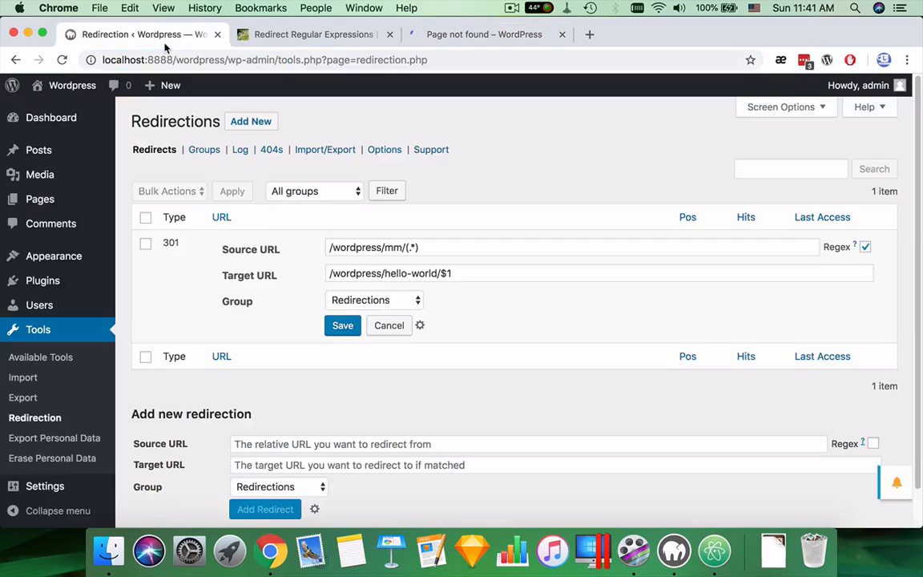
{"action": "left_click", "coordinate": [437, 249]}
{"action": "type", "text": "/(.*"}
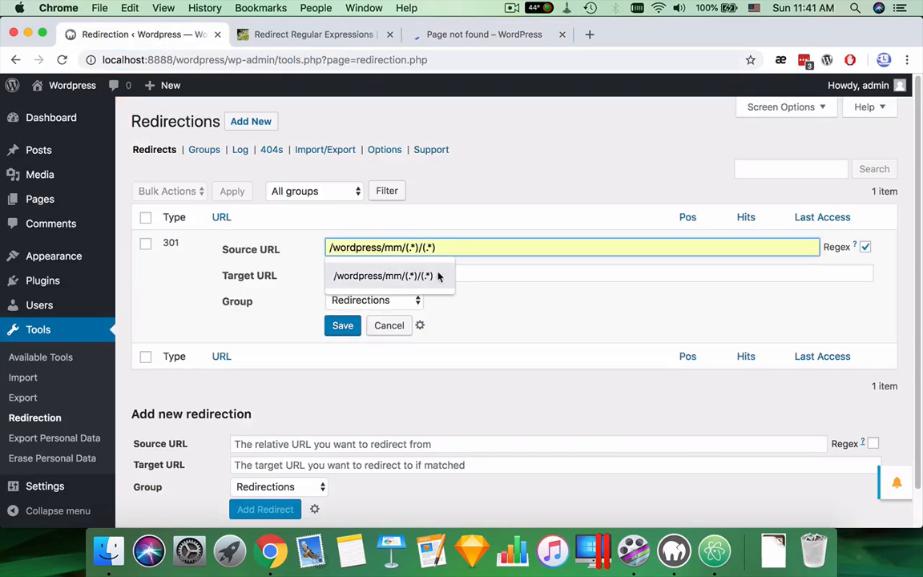
{"action": "left_click", "coordinate": [439, 274]}
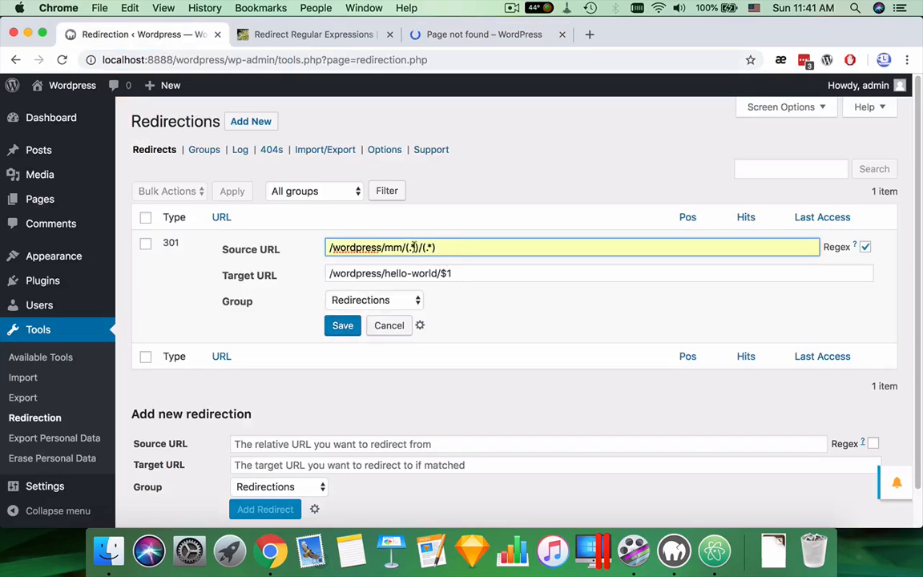
{"action": "left_click", "coordinate": [410, 247]}
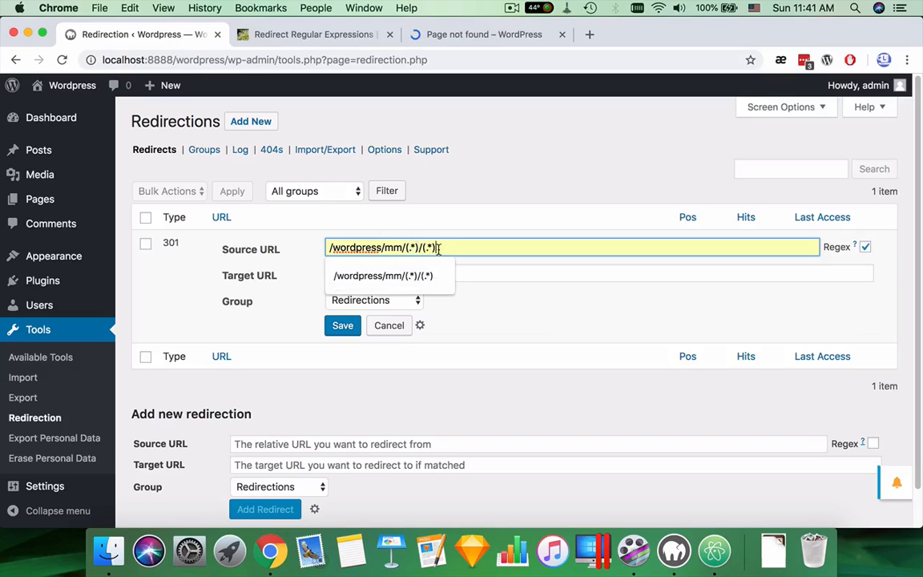
{"action": "double_click", "coordinate": [430, 248]}
Set the redirect's target URL to /wordpress/hello-world/$2-$1, swapping the two captured groups, and save the rule.
{"action": "left_click", "coordinate": [478, 272]}
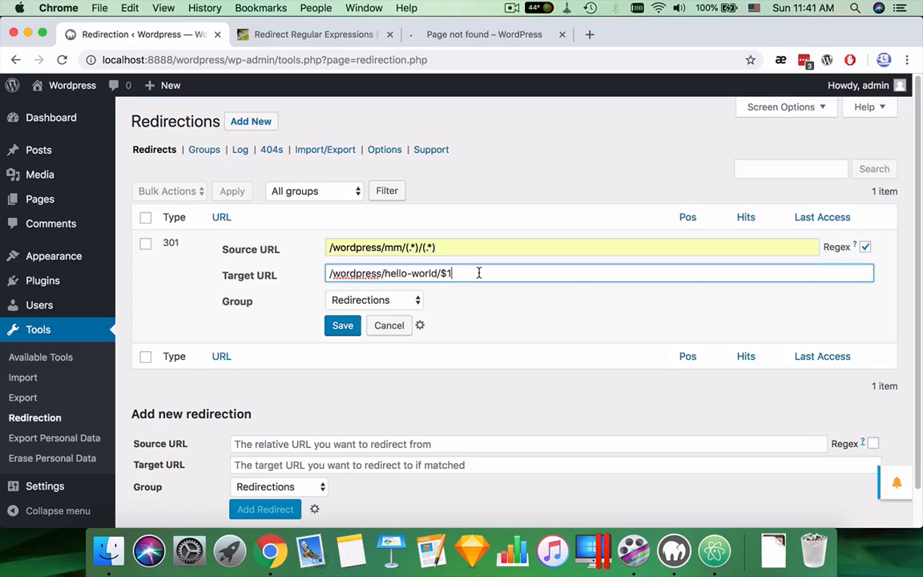
{"action": "left_click_drag", "start_coordinate": [440, 273], "coordinate": [493, 271]}
{"action": "type", "text": "-$2"}
{"action": "left_click", "coordinate": [451, 273]}
{"action": "key", "text": "BackSpace"}
{"action": "type", "text": "2"}
{"action": "left_click", "coordinate": [469, 273]}
{"action": "key", "text": "BackSpace"}
{"action": "type", "text": "1"}
{"action": "left_click", "coordinate": [338, 333]}
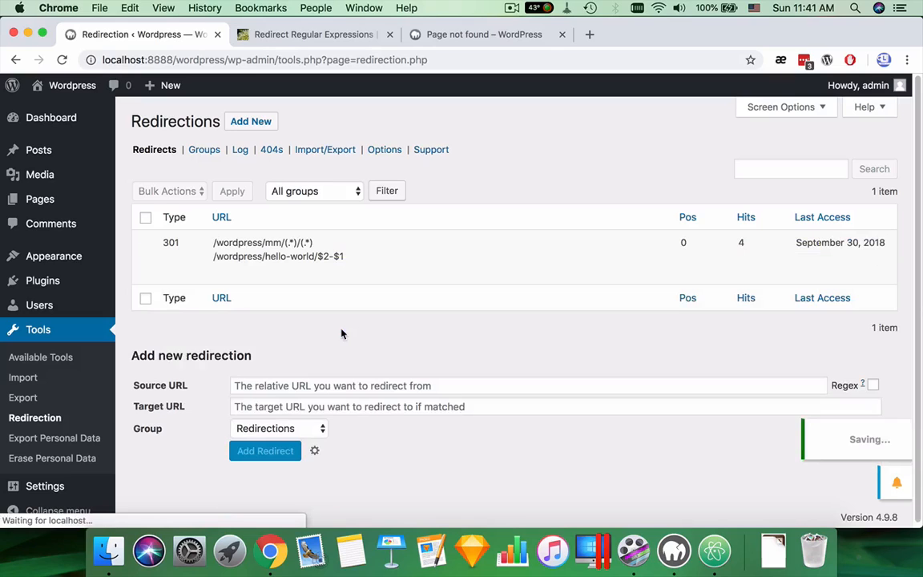
Load localhost:8888/wordpress/mm/ww/qq to test the redirect with two swapped capture groups.
{"action": "left_click", "coordinate": [483, 42]}
{"action": "left_click_drag", "start_coordinate": [318, 59], "coordinate": [229, 62]}
{"action": "type", "text": "mm"}
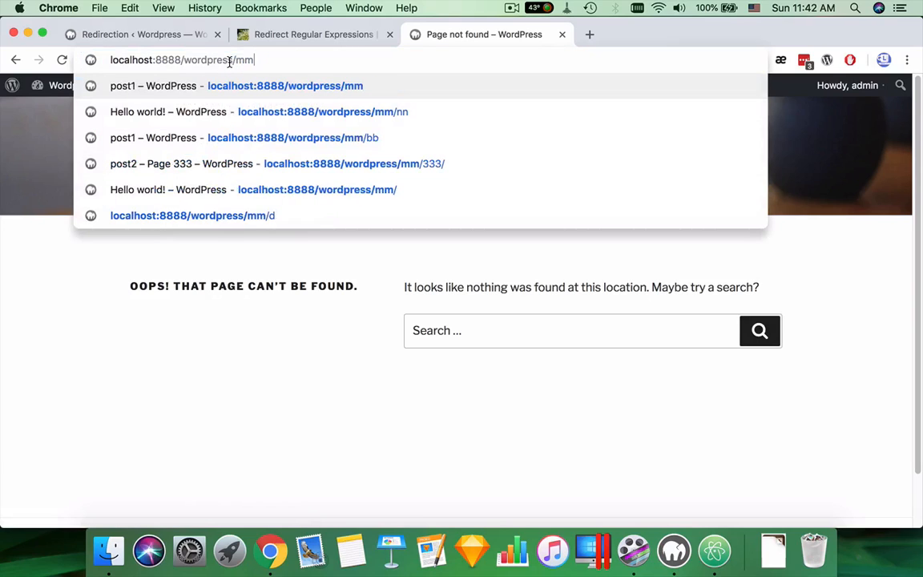
{"action": "type", "text": "/w"}
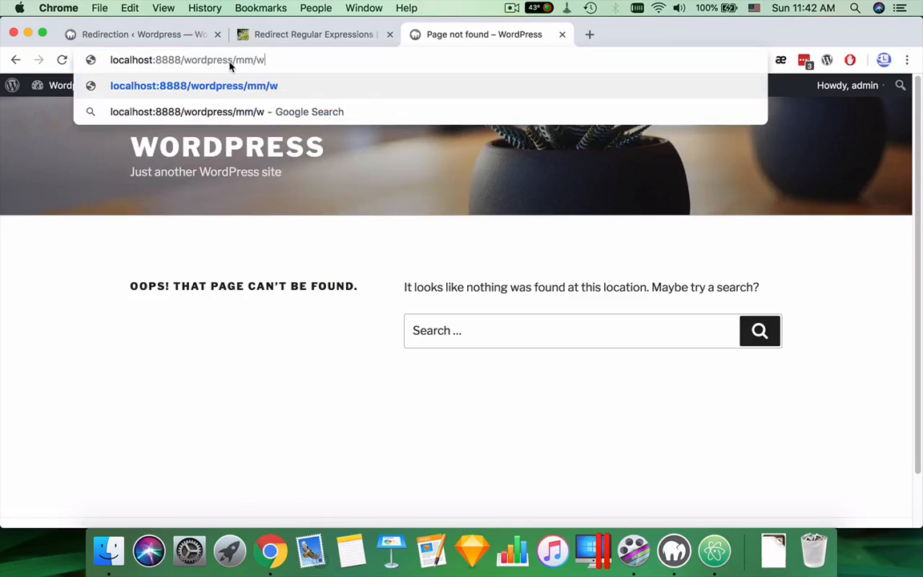
{"action": "type", "text": "w/qq"}
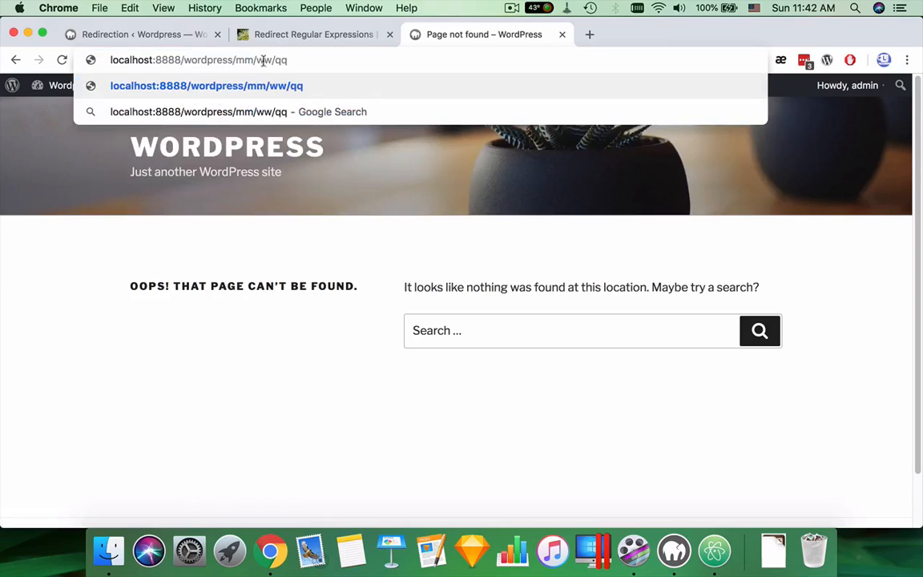
{"action": "key", "text": "Return"}
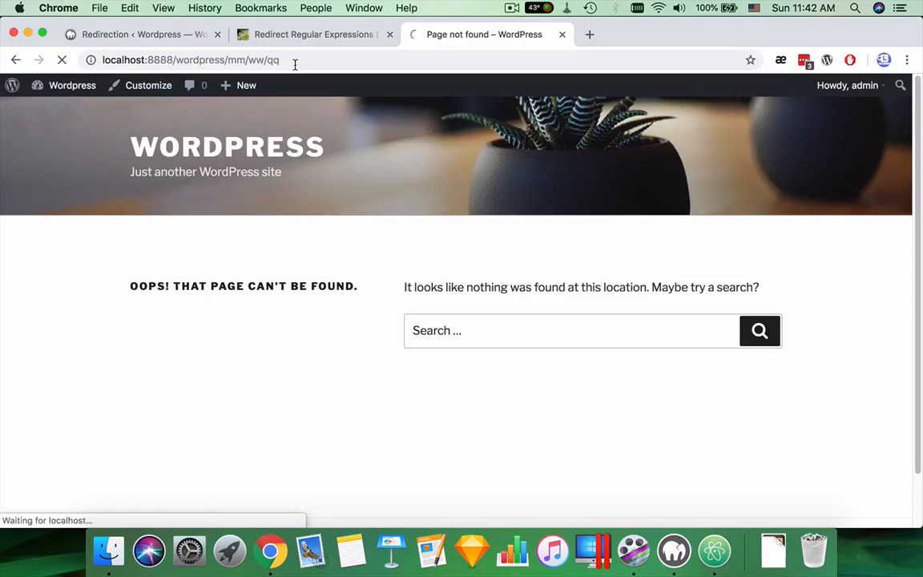
Review the saved rule's source and target URLs, and skim the Redirect Regular Expressions support page for further examples.
{"action": "left_click", "coordinate": [200, 36]}
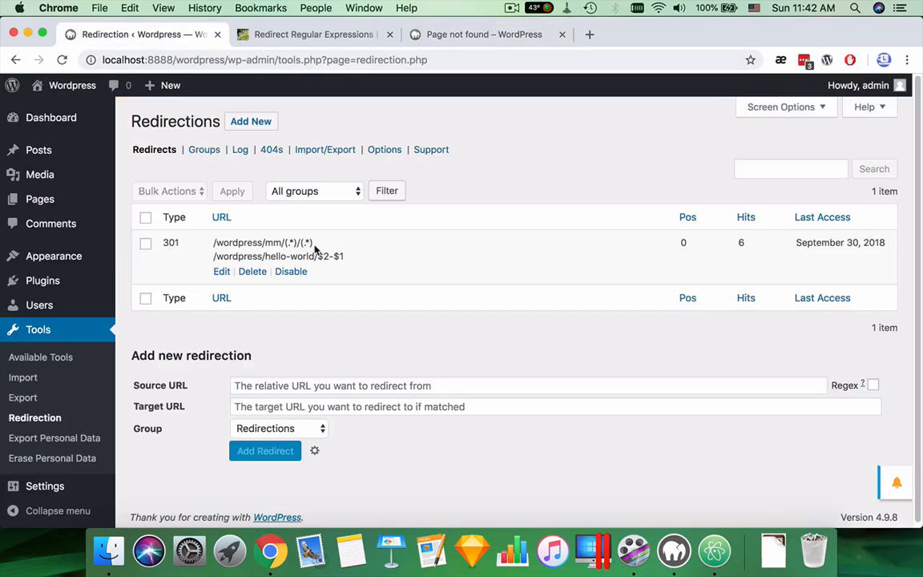
{"action": "left_click", "coordinate": [228, 273]}
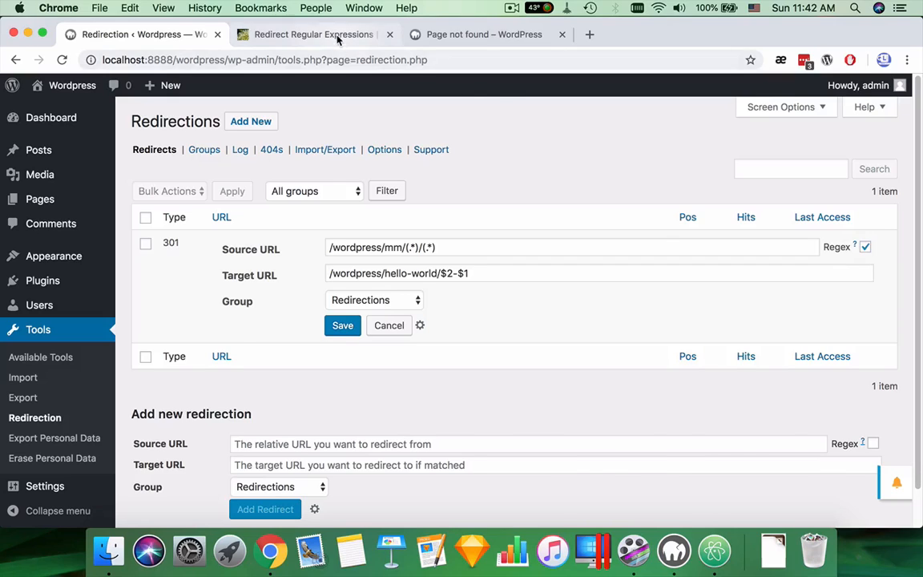
{"action": "left_click", "coordinate": [305, 34]}
{"action": "scroll", "coordinate": [395, 264], "scroll_direction": "down", "scroll_amount": 20}
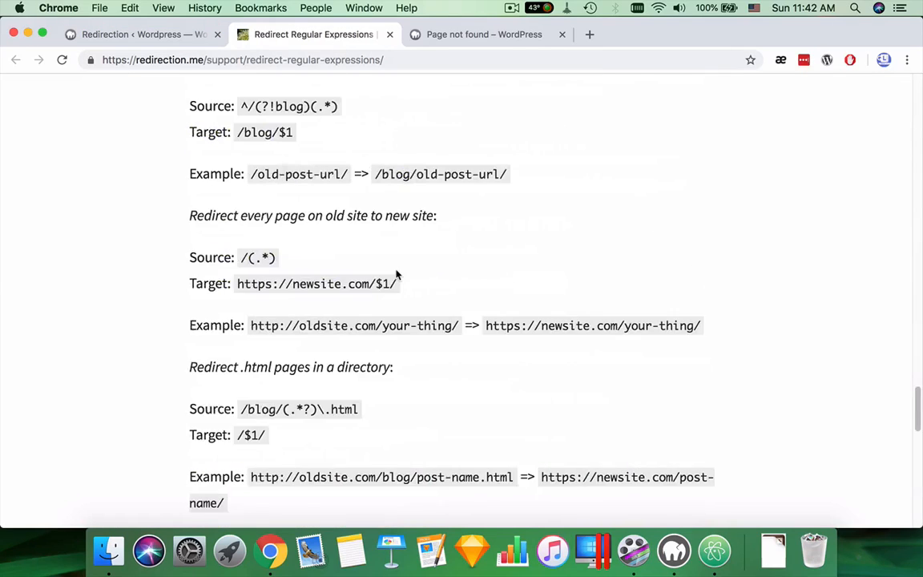
{"action": "scroll", "coordinate": [395, 275], "scroll_direction": "up", "scroll_amount": 20}
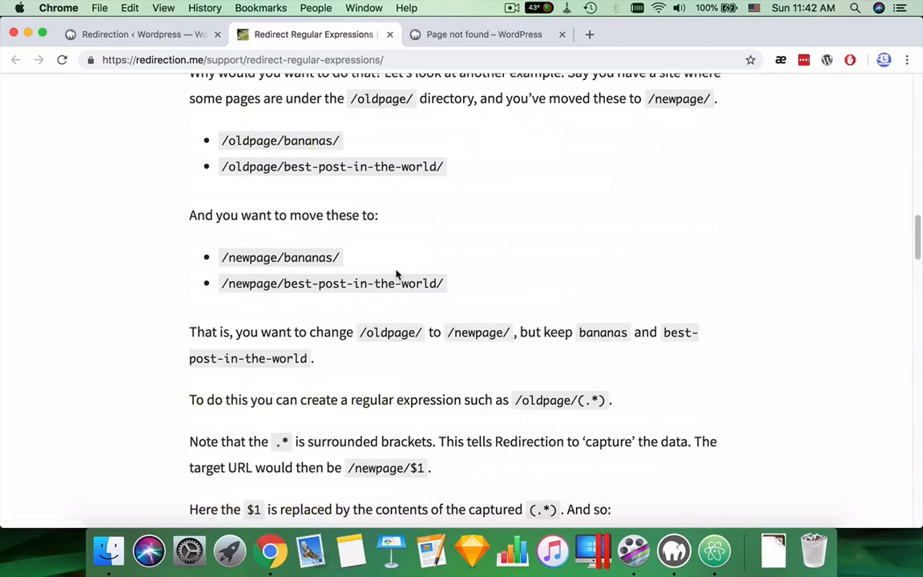
{"action": "scroll", "coordinate": [395, 275], "scroll_direction": "up", "scroll_amount": 2}
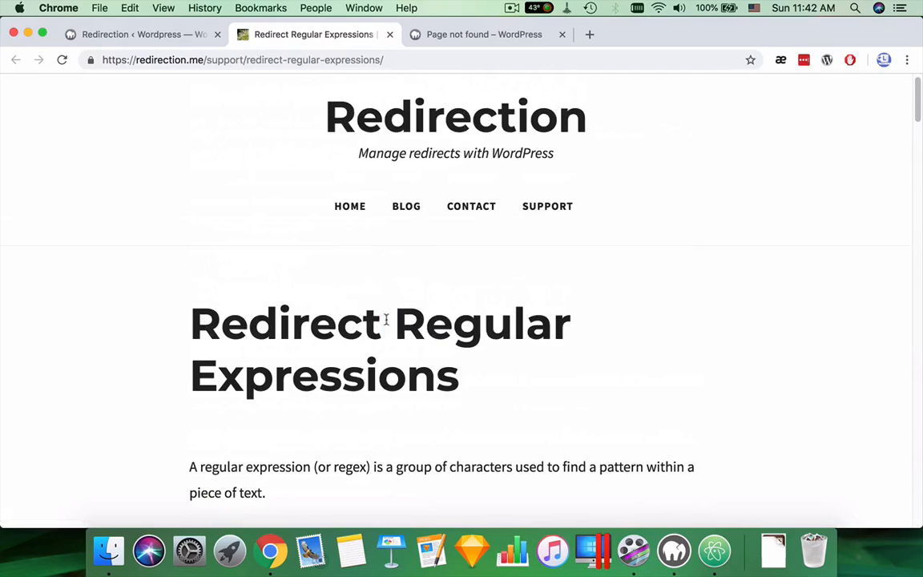
Search Google for "Regular Expressions" from the support page's heading, and close the search tab before returning to the WordPress redirect rule.
{"action": "left_click_drag", "start_coordinate": [385, 318], "coordinate": [465, 387]}
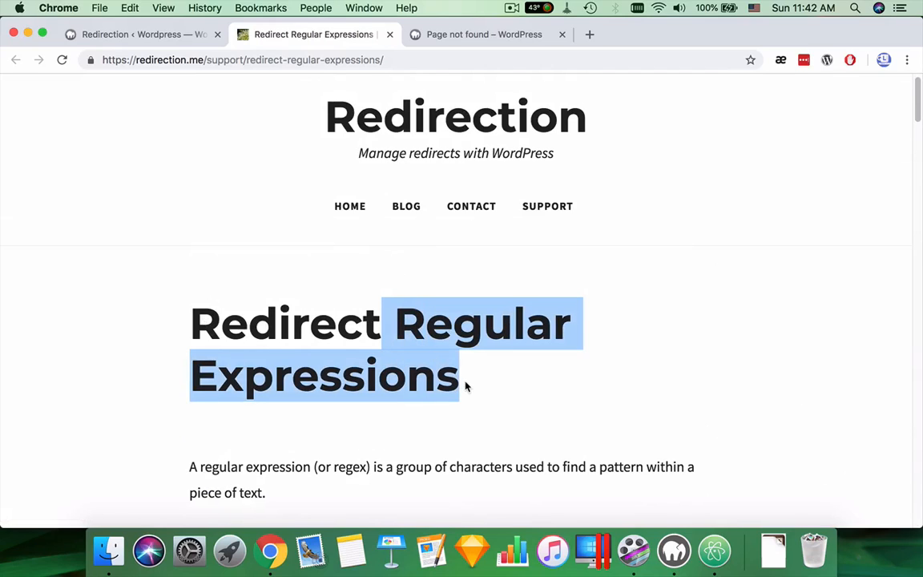
{"action": "right_click", "coordinate": [415, 379]}
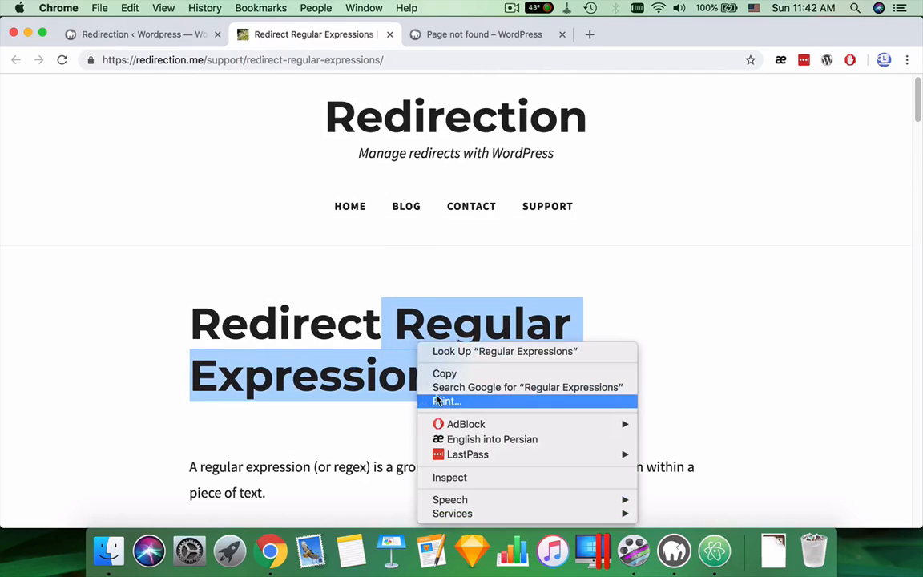
{"action": "left_click", "coordinate": [436, 388]}
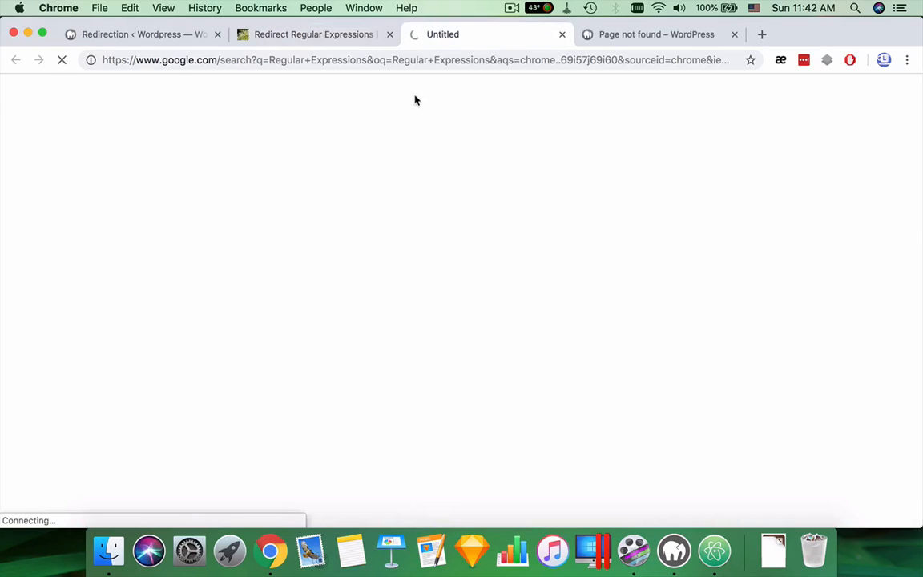
{"action": "left_click", "coordinate": [325, 35]}
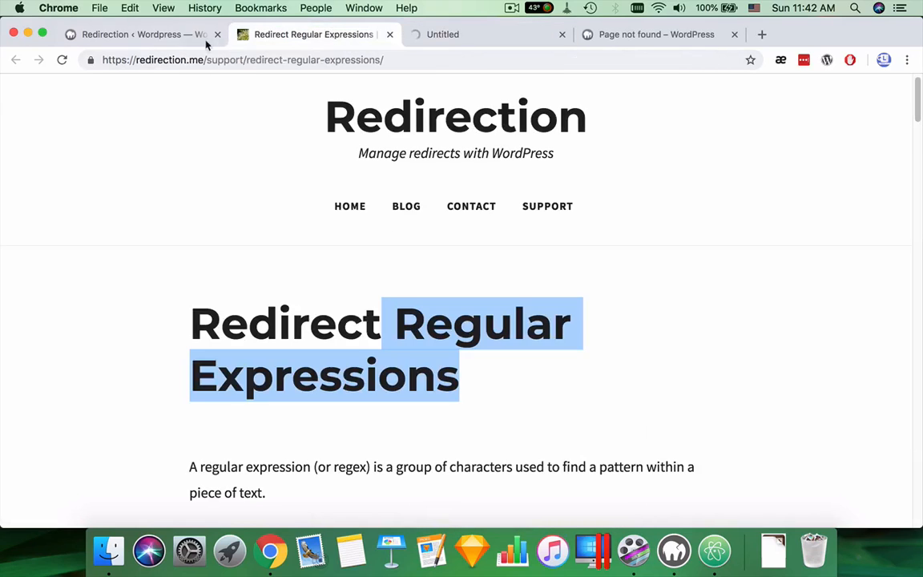
{"action": "left_click", "coordinate": [560, 36]}
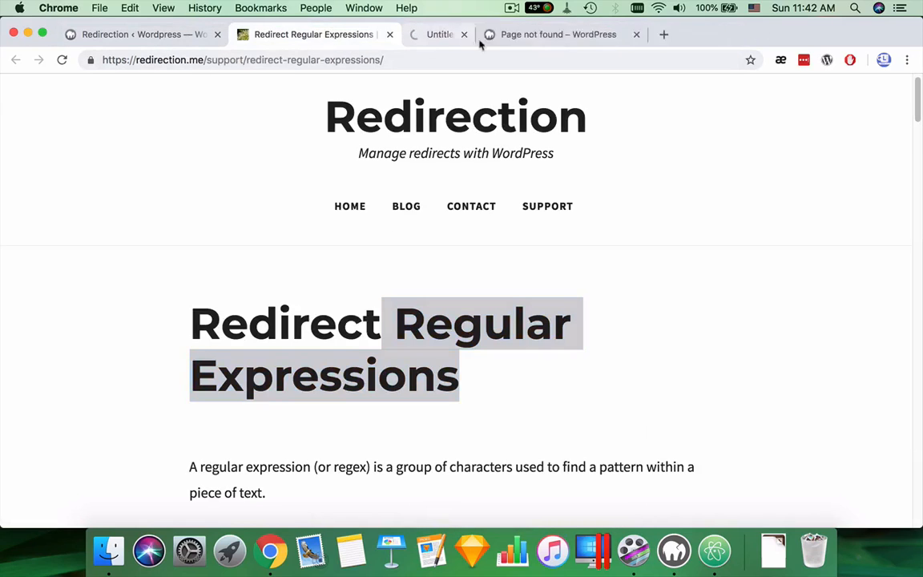
{"action": "left_click", "coordinate": [156, 35]}
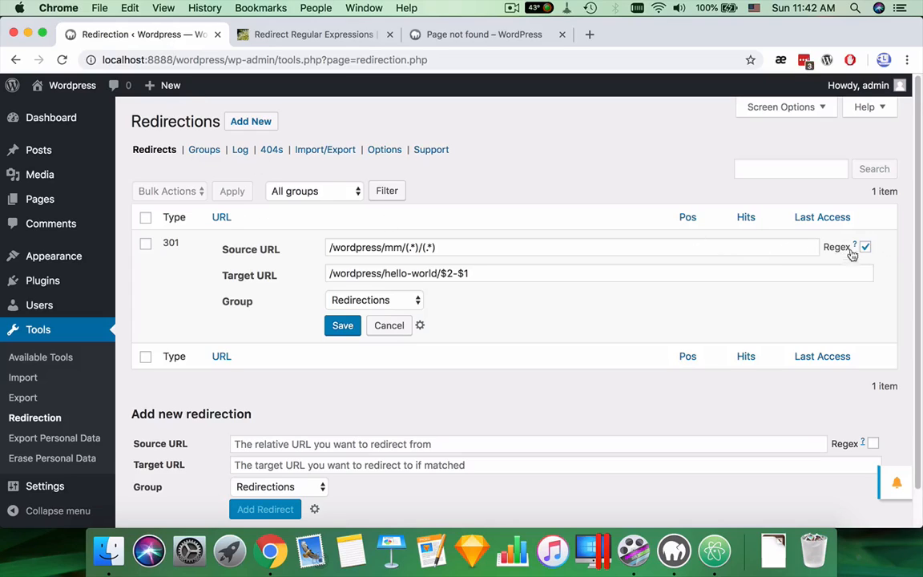